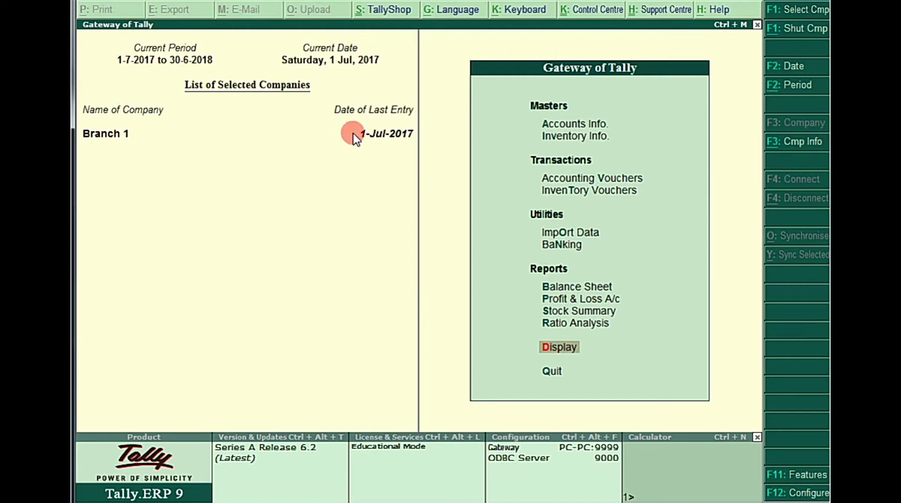
Display the list of ledgers in Branch 1.
{"action": "key", "text": "alt+Tab"}
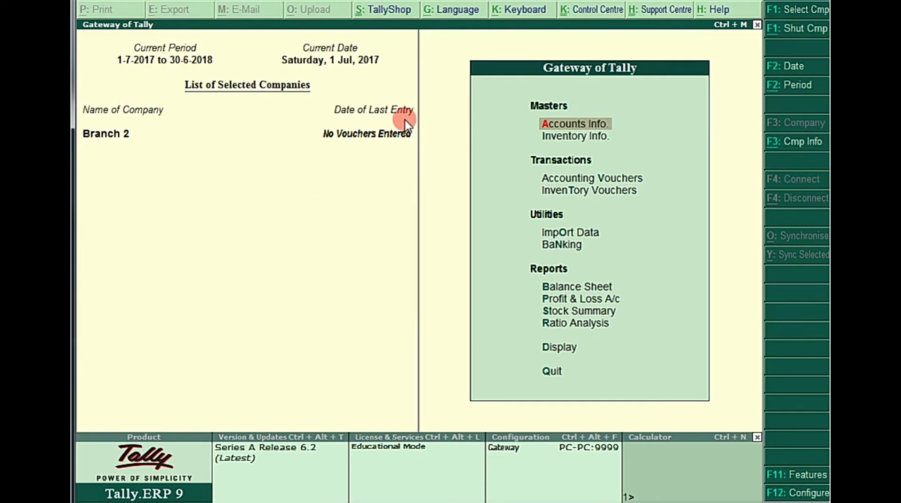
{"action": "key", "text": "alt+Tab"}
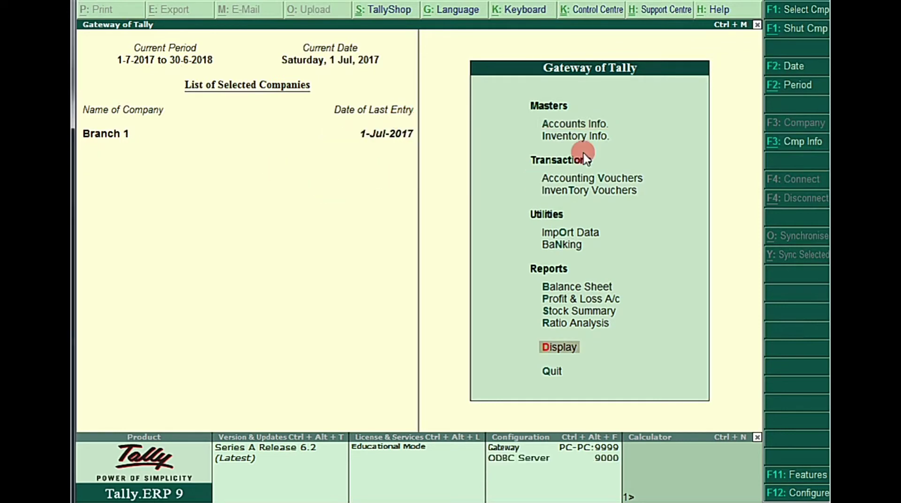
{"action": "left_click", "coordinate": [583, 125]}
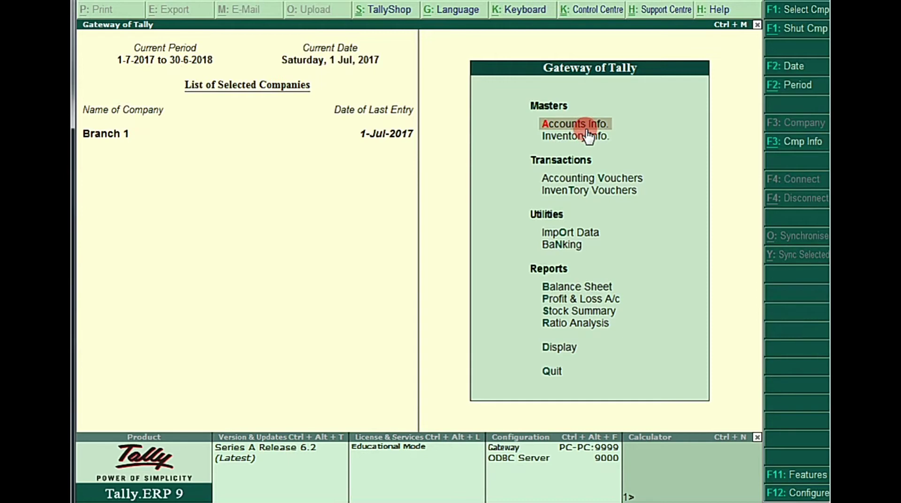
{"action": "key", "text": "Return"}
{"action": "key", "text": "Down"}
{"action": "key", "text": "Return"}
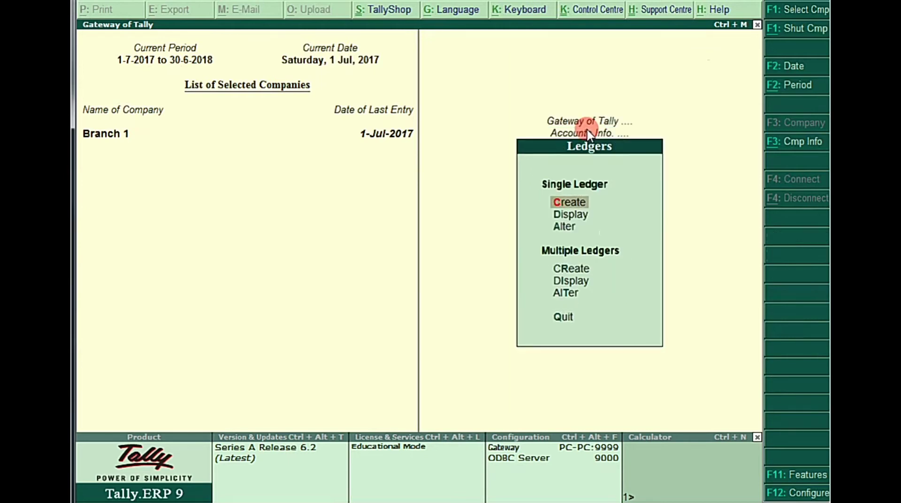
{"action": "key", "text": "Down"}
{"action": "key", "text": "Return"}
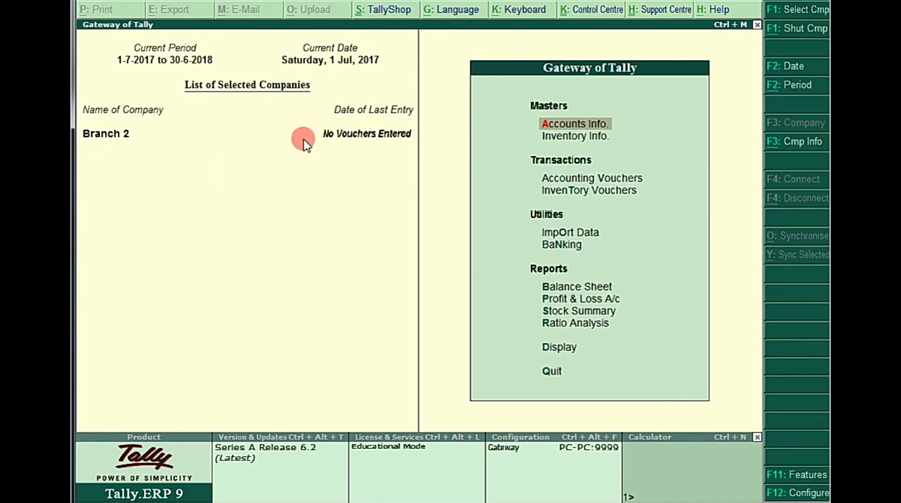
Display the list of ledgers in Branch 2 and compare it with the Branch 1 list.
{"action": "key", "text": "Return"}
{"action": "key", "text": "Down"}
{"action": "key", "text": "Return"}
{"action": "key", "text": "Down"}
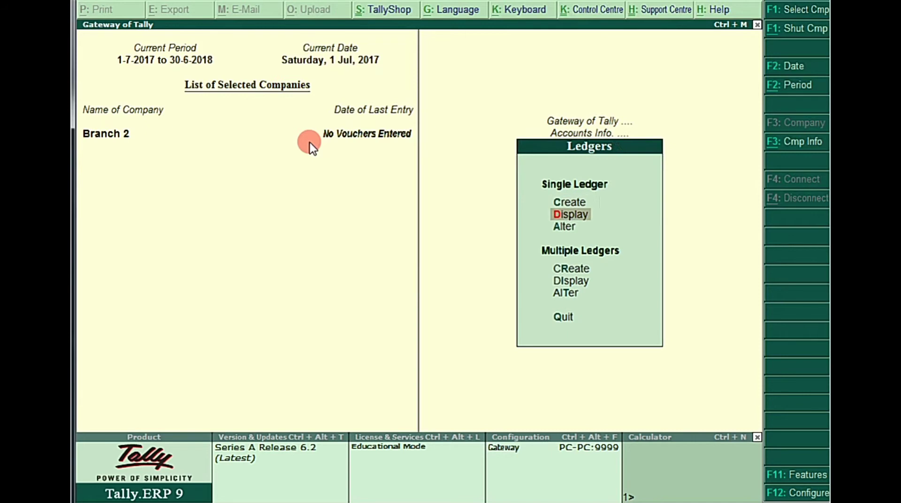
{"action": "key", "text": "Return"}
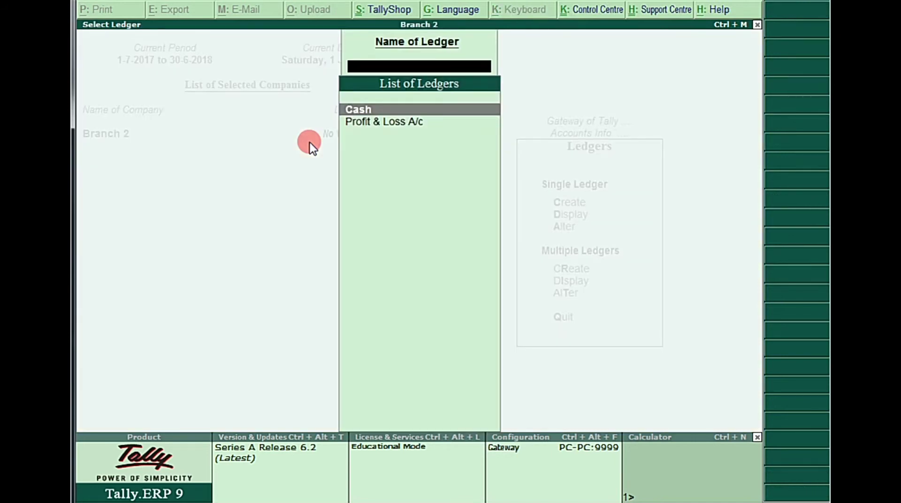
{"action": "key", "text": "F3"}
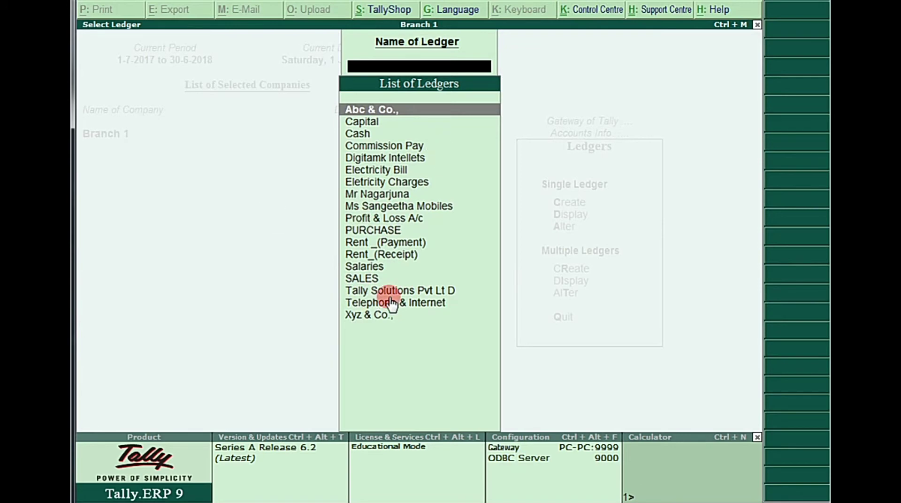
{"action": "key", "text": "Escape"}
{"action": "key", "text": "Escape"}
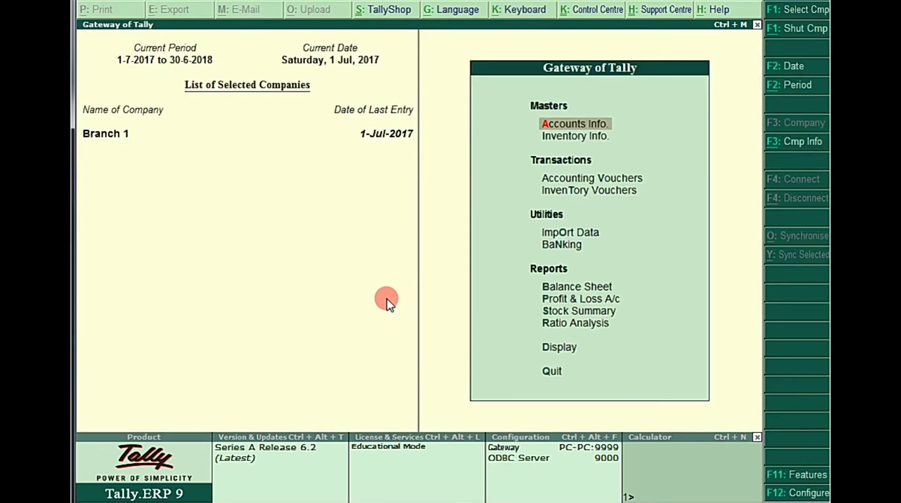
View the Day Book of Branch 1.
{"action": "key", "text": "d"}
{"action": "key", "text": "Down"}
{"action": "key", "text": "Return"}
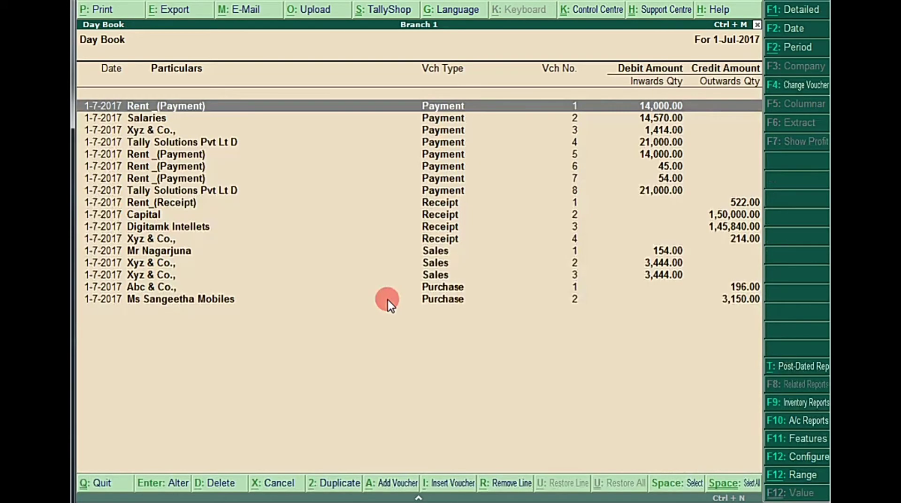
Switch to Branch 2, leave its ledger list and view its Day Book for comparison.
{"action": "key", "text": "alt+Tab"}
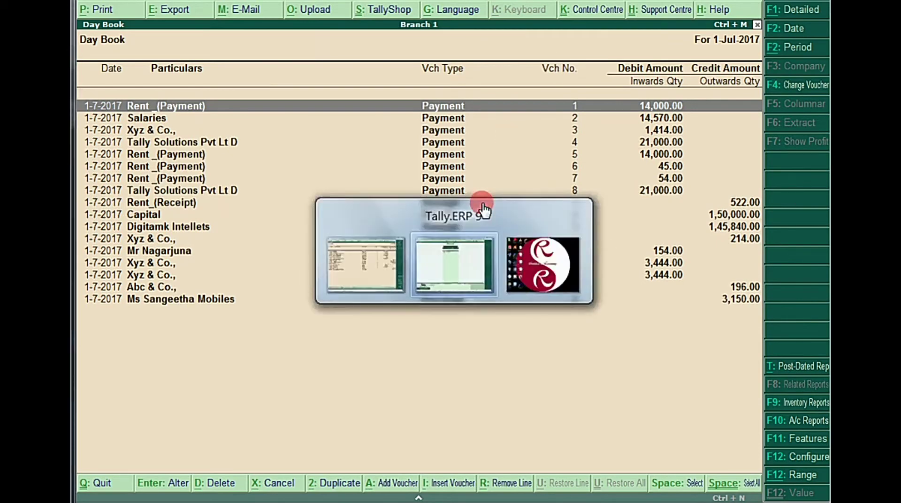
{"action": "key", "text": "Escape"}
{"action": "key", "text": "Escape"}
{"action": "key", "text": "Escape"}
{"action": "key", "text": "Down"}
{"action": "key", "text": "Down"}
{"action": "key", "text": "Down"}
{"action": "key", "text": "Down"}
{"action": "key", "text": "Down"}
{"action": "key", "text": "Down"}
{"action": "key", "text": "Down"}
{"action": "key", "text": "Down"}
{"action": "key", "text": "Down"}
{"action": "key", "text": "Down"}
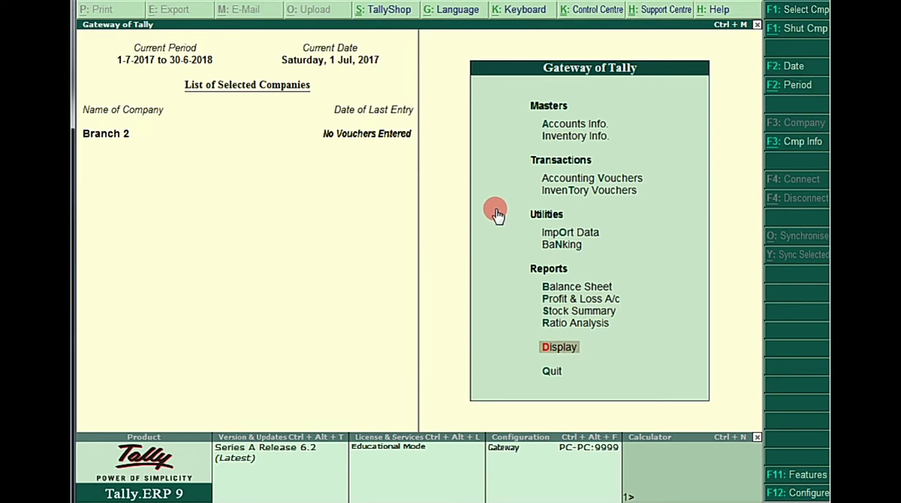
{"action": "key", "text": "Return"}
{"action": "key", "text": "Down"}
{"action": "key", "text": "Return"}
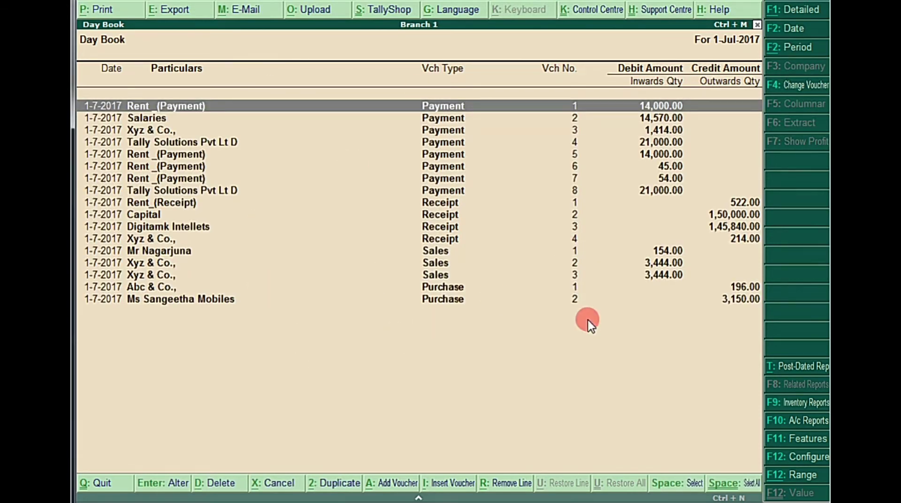
Return to the Gateway of Tally in Branch 1 and open its Day Book.
{"action": "key", "text": "Escape"}
{"action": "key", "text": "Escape"}
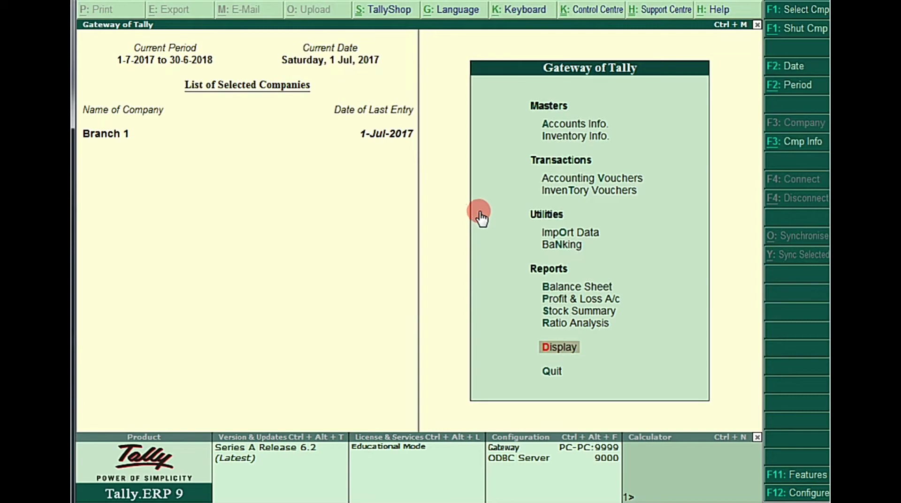
{"action": "key", "text": "Return"}
{"action": "key", "text": "Down"}
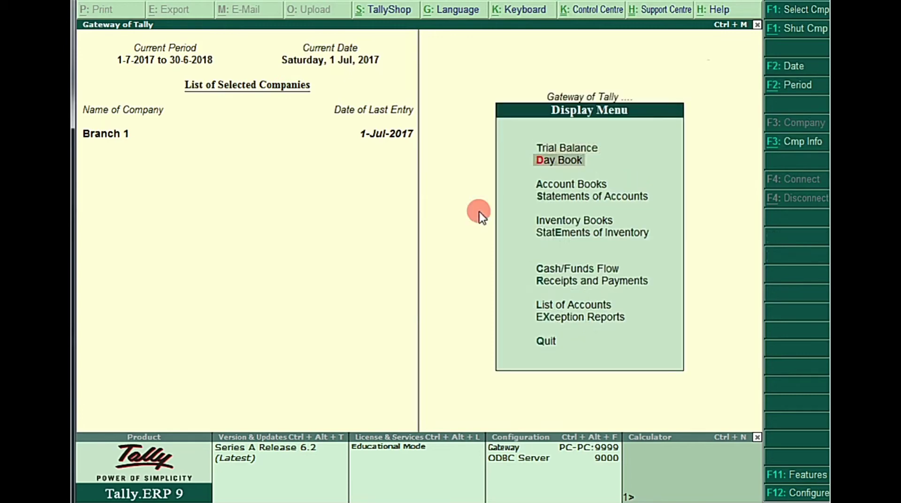
{"action": "key", "text": "Return"}
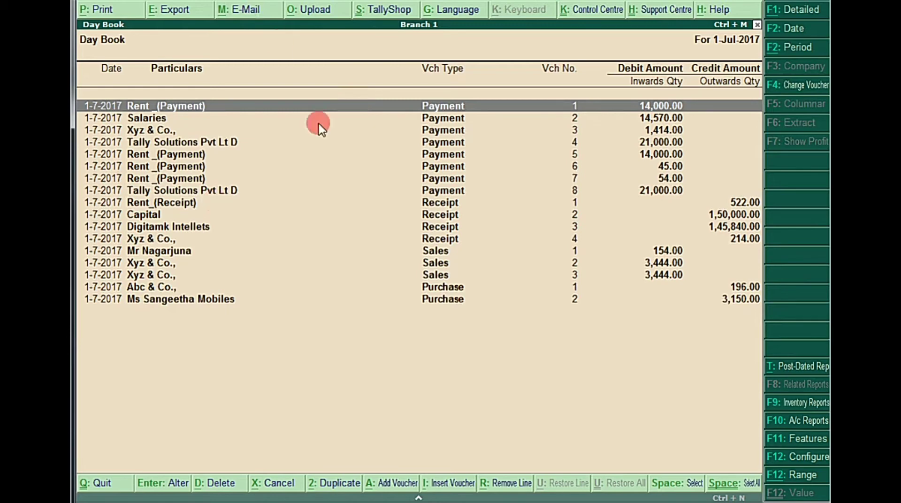
Start exporting the Branch 1 Day Book, set the format to XML (Data Interchange) and keep the default export location.
{"action": "left_click", "coordinate": [166, 10]}
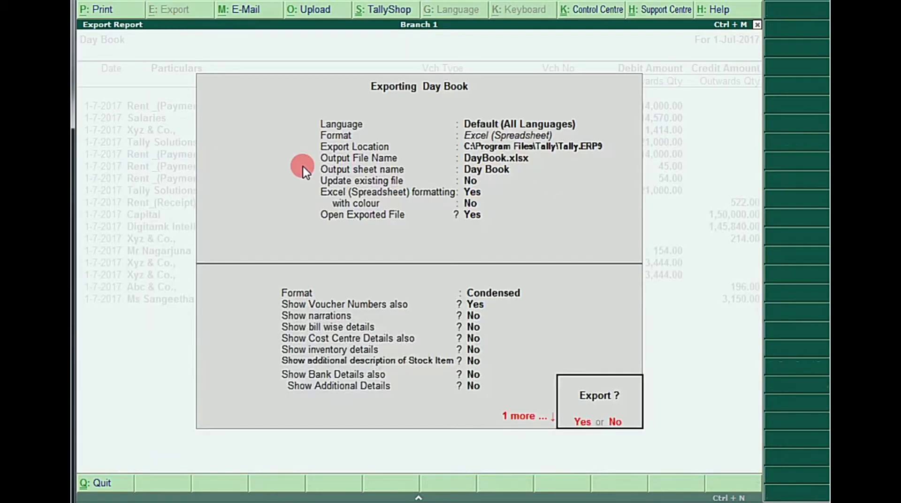
{"action": "left_click", "coordinate": [616, 422]}
{"action": "key", "text": "Return"}
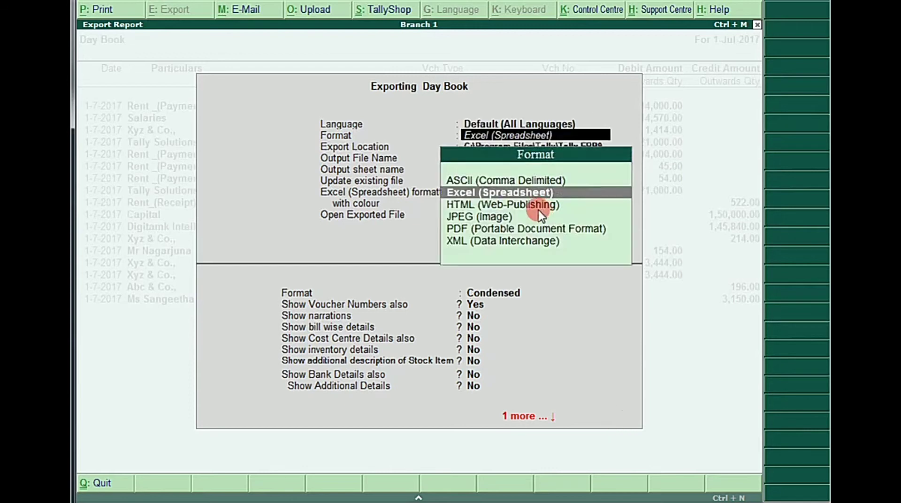
{"action": "left_click", "coordinate": [500, 242]}
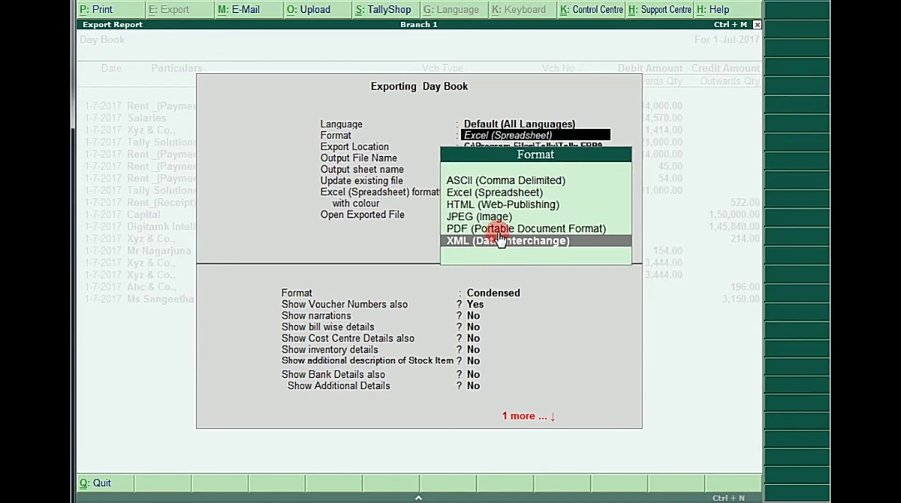
{"action": "key", "text": "Return"}
{"action": "key", "text": "Return"}
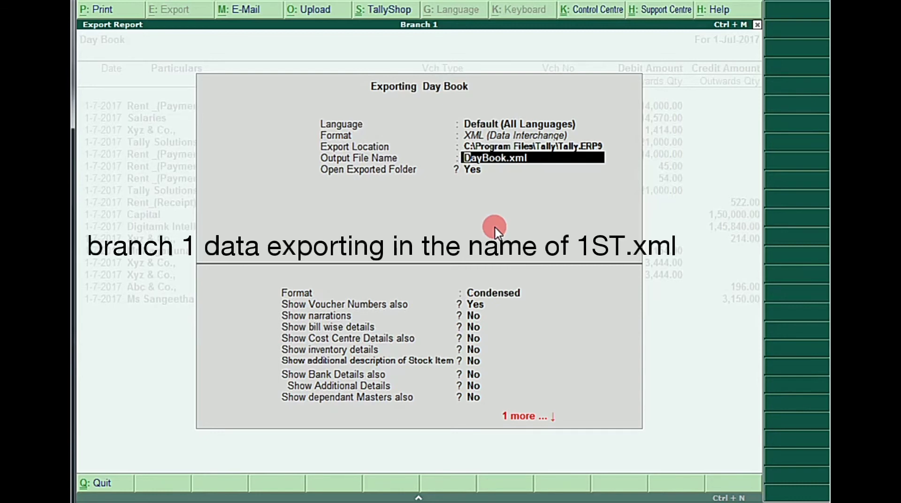
{"action": "type", "text": "TRAIL"}
{"action": "key", "text": "Delete"}
{"action": "key", "text": "Delete"}
{"action": "key", "text": "Delete"}
{"action": "key", "text": "Delete"}
{"action": "key", "text": "Delete"}
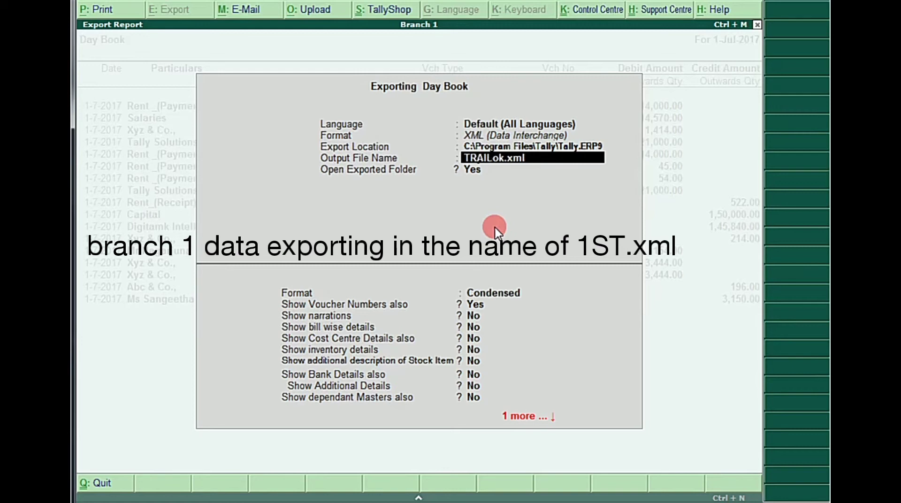
Set the output file name to 1ST.xml and keep the exported folder set to open.
{"action": "key", "text": "ctrl+BackSpace"}
{"action": "type", "text": "1ST"}
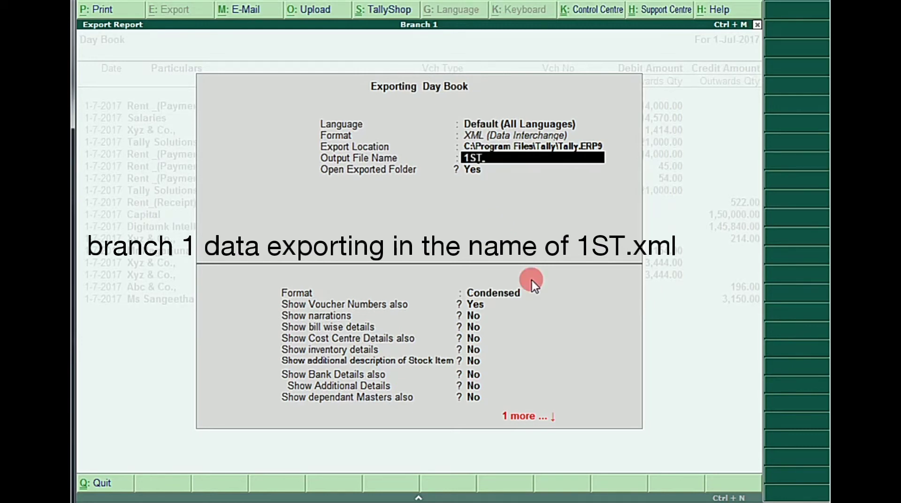
{"action": "type", "text": ".XML"}
{"action": "key", "text": "BackSpace"}
{"action": "key", "text": "BackSpace"}
{"action": "key", "text": "BackSpace"}
{"action": "type", "text": "xml"}
{"action": "key", "text": "Return"}
{"action": "key", "text": "Return"}
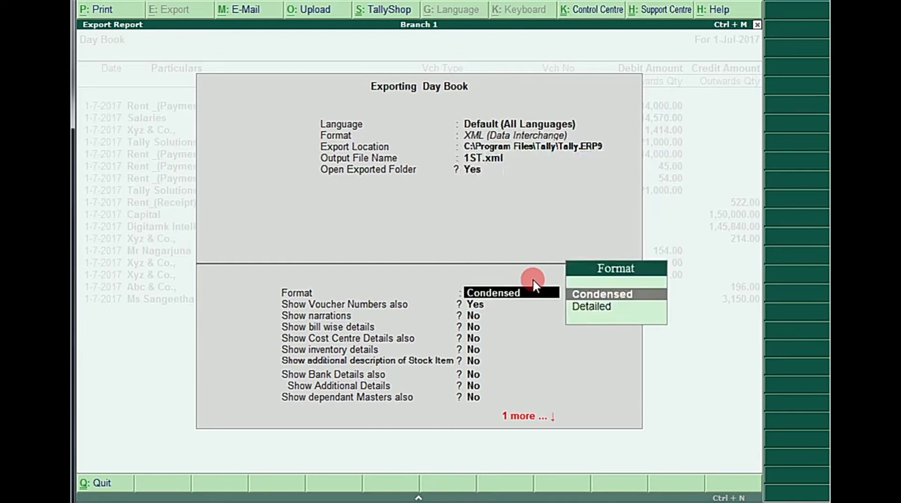
Keep the Condensed format, go through the remaining report options and export the Day Book.
{"action": "key", "text": "Return"}
{"action": "key", "text": "Return"}
{"action": "key", "text": "Return"}
{"action": "key", "text": "Return"}
{"action": "key", "text": "Return"}
{"action": "key", "text": "Return"}
{"action": "key", "text": "Return"}
{"action": "key", "text": "Return"}
{"action": "key", "text": "Return"}
{"action": "key", "text": "Return"}
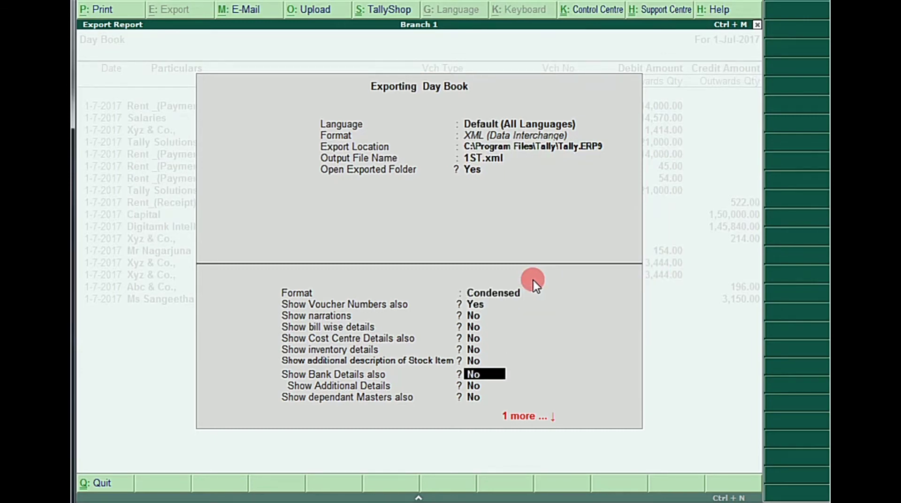
{"action": "key", "text": "Return"}
{"action": "key", "text": "Return"}
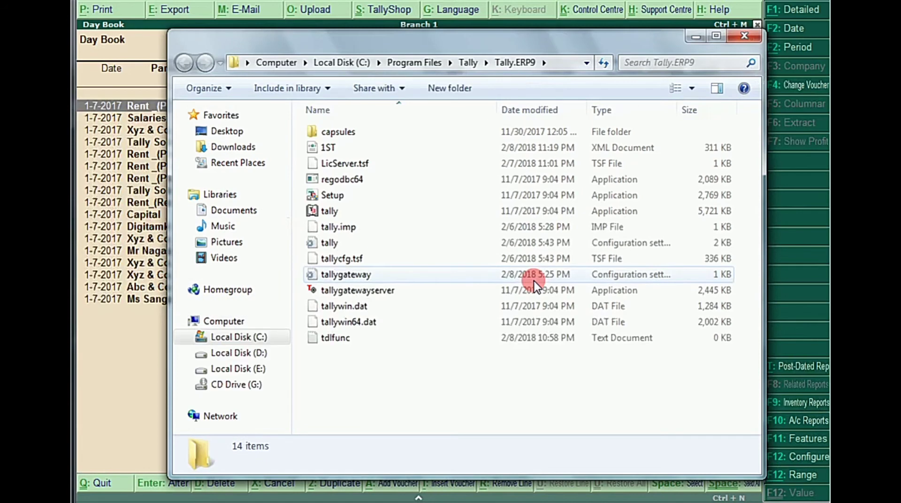
Select the exported 1ST XML file in the Tally.ERP9 folder and switch to the Branch 2 window.
{"action": "left_click", "coordinate": [356, 149]}
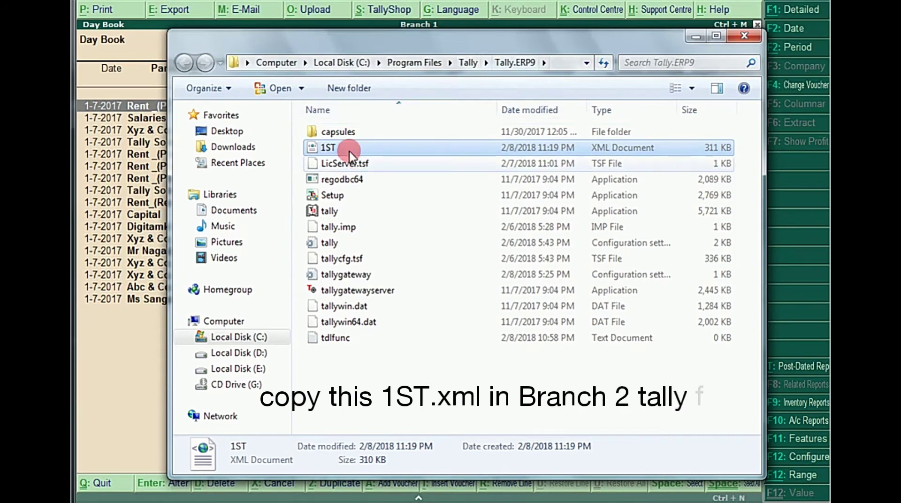
{"action": "left_click", "coordinate": [165, 299]}
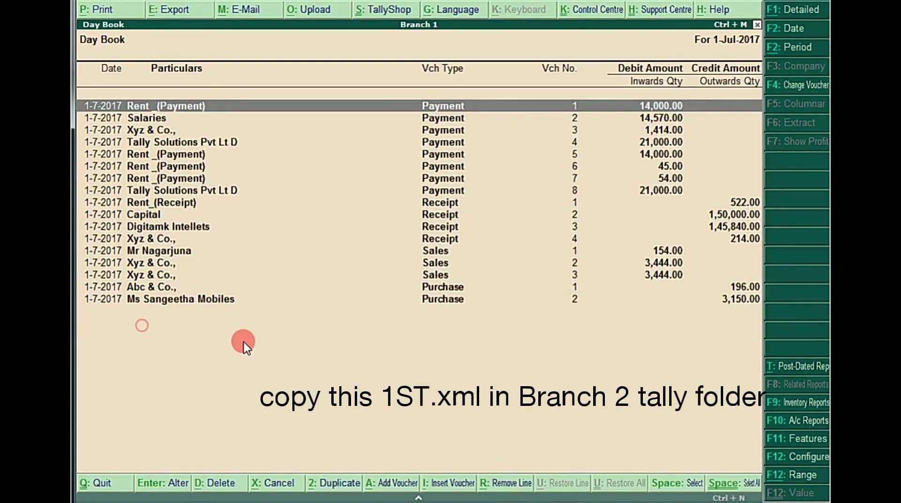
{"action": "key", "text": "alt+Tab"}
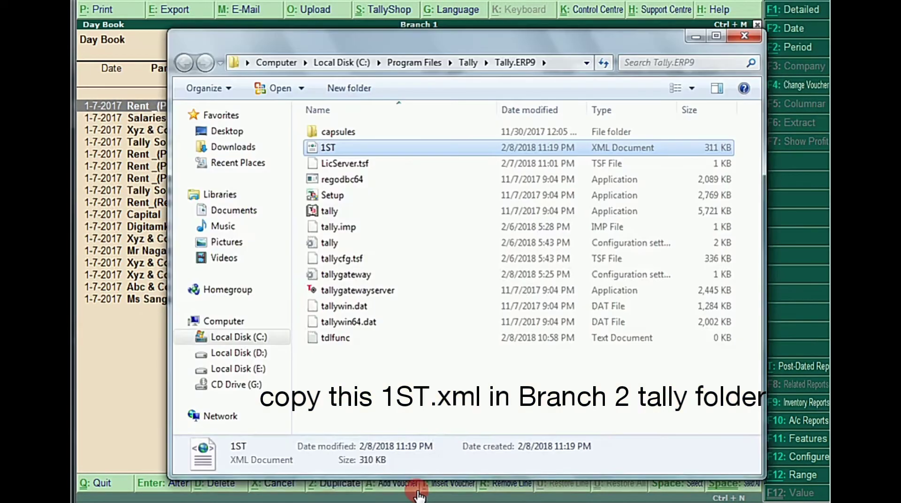
{"action": "key", "text": "alt+Tab"}
{"action": "key", "text": "alt+Tab"}
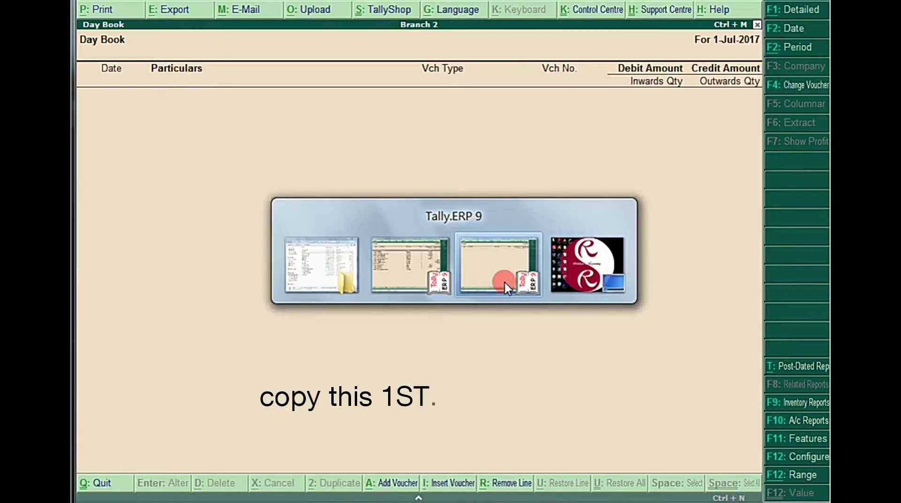
{"action": "left_click", "coordinate": [504, 281]}
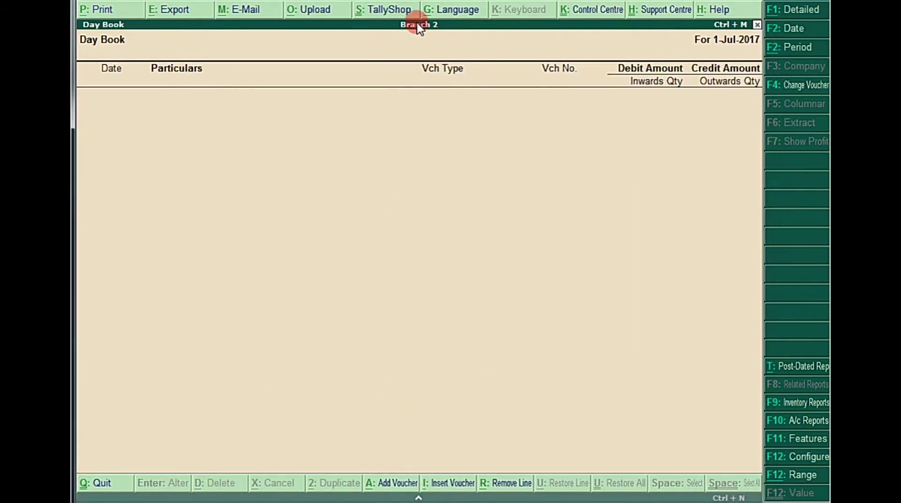
Try to import vouchers into Branch 2 from the file 1ST.xml.
{"action": "key", "text": "Escape"}
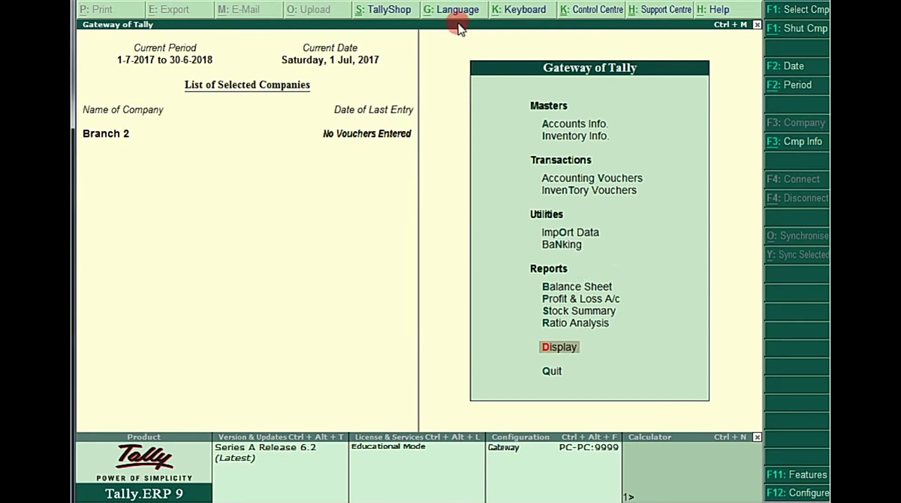
{"action": "left_click", "coordinate": [592, 233]}
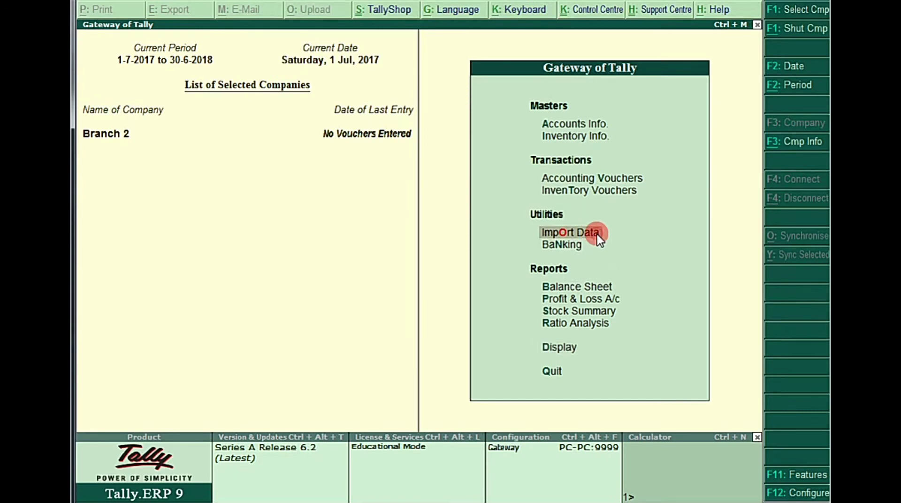
{"action": "left_click", "coordinate": [592, 233]}
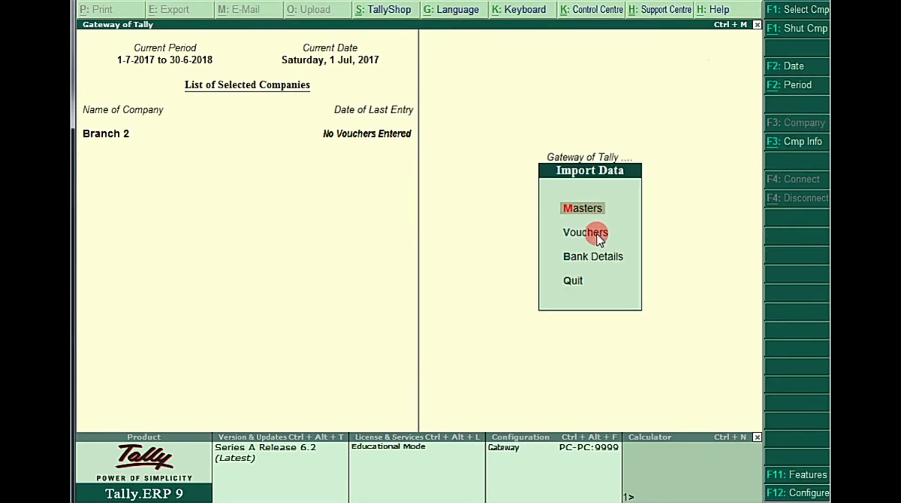
{"action": "left_click", "coordinate": [597, 235]}
{"action": "left_click", "coordinate": [597, 235]}
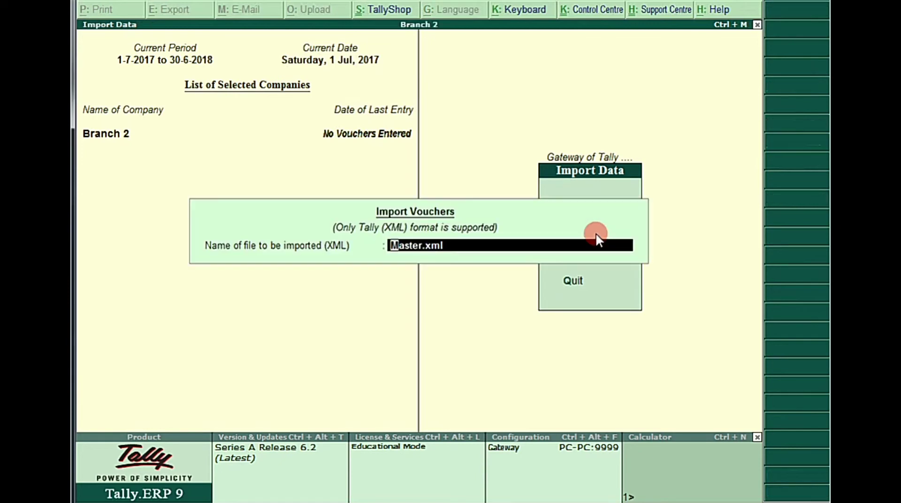
{"action": "type", "text": "1ST"}
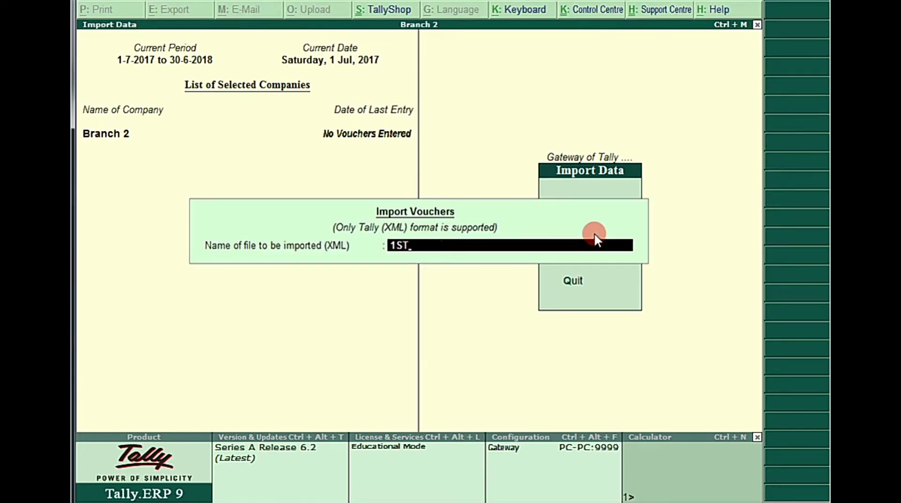
{"action": "type", "text": ".xml"}
{"action": "key", "text": "Return"}
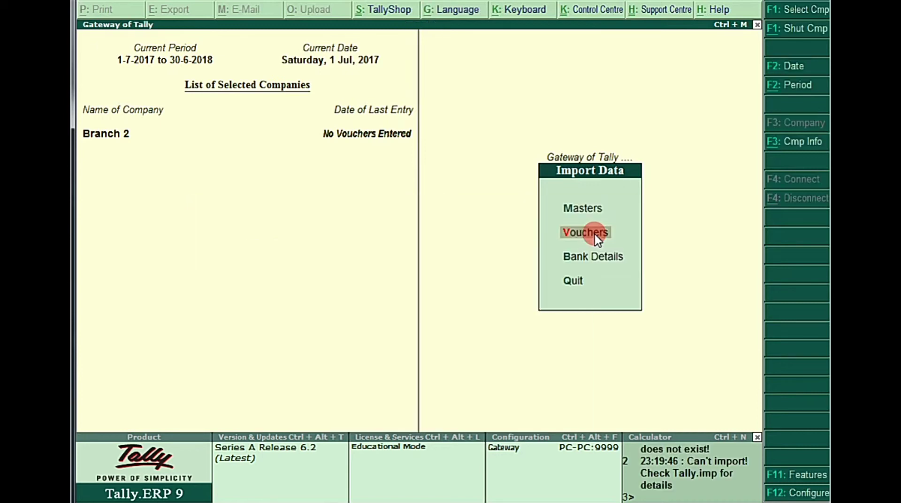
Expand the import messages and read the reason given for the voucher import result.
{"action": "left_click", "coordinate": [683, 468]}
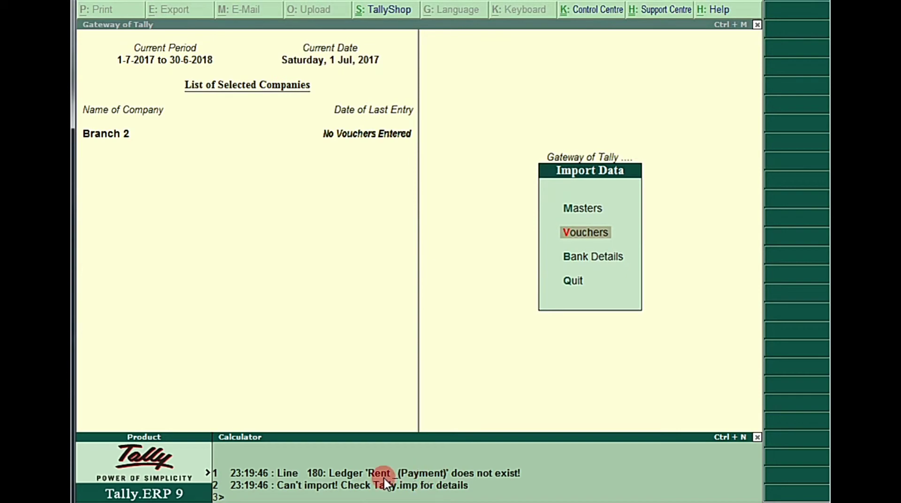
{"action": "mouse_move", "coordinate": [371, 485]}
{"action": "left_click", "coordinate": [364, 465]}
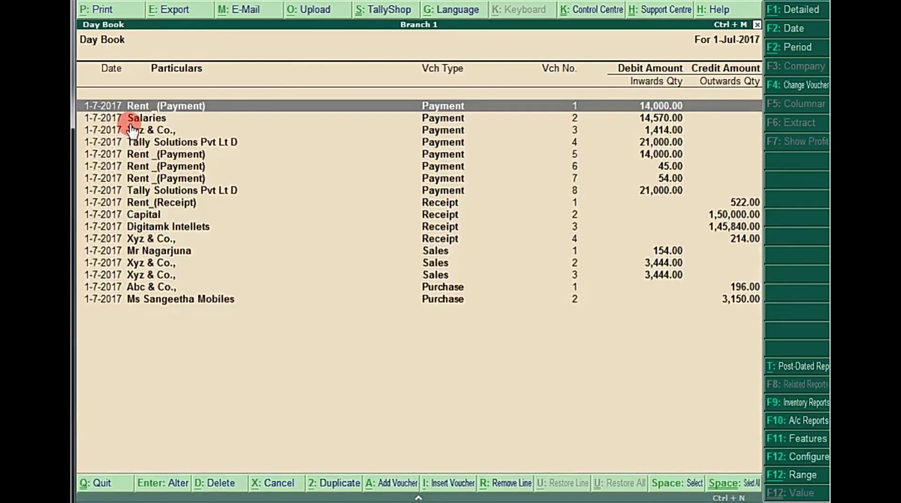
In Branch 1, leave the Day Book and open the single-ledger display selection under Accounts Info.
{"action": "key", "text": "Escape"}
{"action": "key", "text": "Escape"}
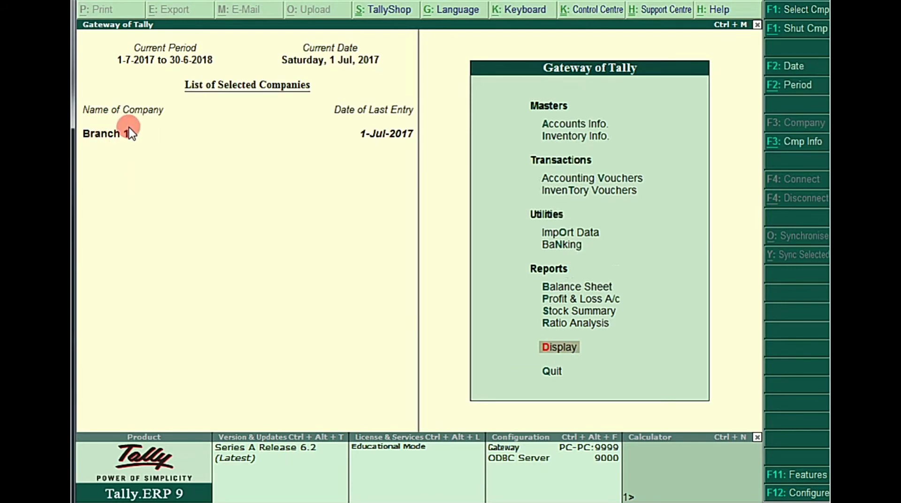
{"action": "key", "text": "Down"}
{"action": "key", "text": "Down"}
{"action": "key", "text": "Down"}
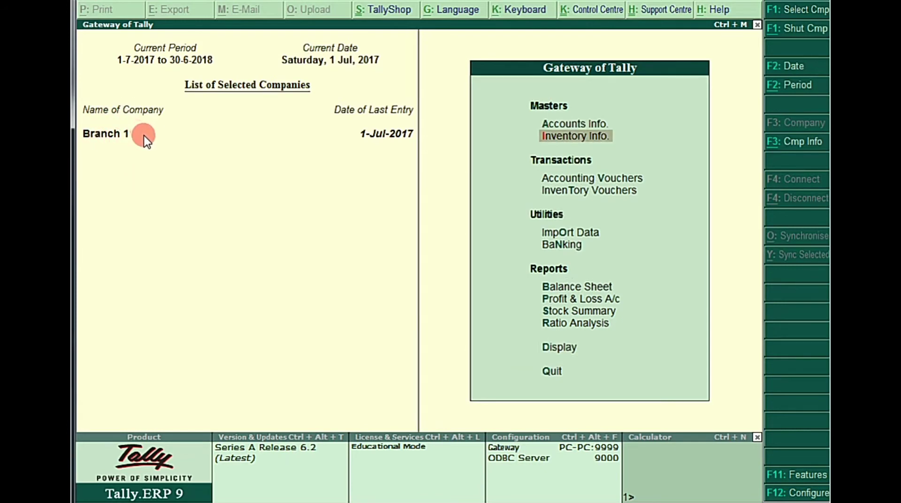
{"action": "key", "text": "Up"}
{"action": "key", "text": "Return"}
{"action": "key", "text": "Down"}
{"action": "key", "text": "Return"}
{"action": "key", "text": "Down"}
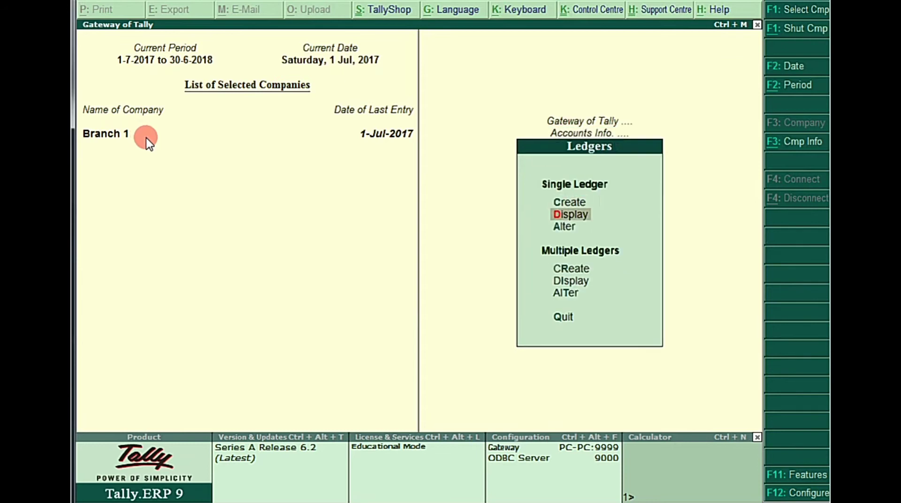
{"action": "key", "text": "Return"}
Look through Branch 1's list of ledgers and return to the Gateway of Tally.
{"action": "key", "text": "Down"}
{"action": "key", "text": "Down"}
{"action": "key", "text": "Down"}
{"action": "key", "text": "Down"}
{"action": "key", "text": "Down"}
{"action": "key", "text": "Down"}
{"action": "key", "text": "Down"}
{"action": "key", "text": "Down"}
{"action": "key", "text": "Down"}
{"action": "key", "text": "Down"}
{"action": "key", "text": "Down"}
{"action": "key", "text": "Down"}
{"action": "key", "text": "Down"}
{"action": "key", "text": "Down"}
{"action": "key", "text": "Down"}
{"action": "key", "text": "Down"}
{"action": "key", "text": "Up"}
{"action": "key", "text": "Up"}
{"action": "key", "text": "Up"}
{"action": "key", "text": "Up"}
{"action": "key", "text": "Up"}
{"action": "key", "text": "Up"}
{"action": "key", "text": "Up"}
{"action": "key", "text": "Up"}
{"action": "key", "text": "Up"}
{"action": "key", "text": "Up"}
{"action": "key", "text": "Up"}
{"action": "key", "text": "Up"}
{"action": "key", "text": "Up"}
{"action": "key", "text": "Up"}
{"action": "key", "text": "Up"}
{"action": "key", "text": "Up"}
{"action": "key", "text": "Up"}
{"action": "key", "text": "Down"}
{"action": "key", "text": "Down"}
{"action": "key", "text": "Down"}
{"action": "key", "text": "Down"}
{"action": "key", "text": "Down"}
{"action": "key", "text": "Down"}
{"action": "key", "text": "Down"}
{"action": "key", "text": "Down"}
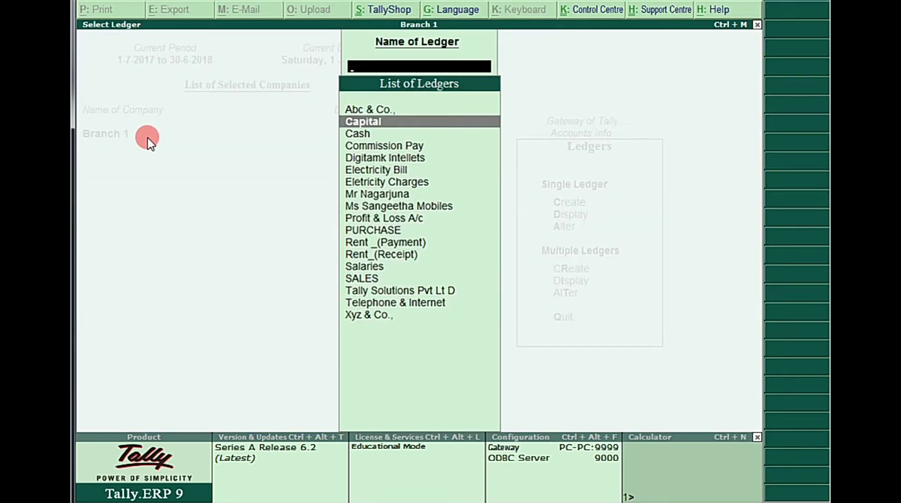
{"action": "key", "text": "Down"}
{"action": "key", "text": "Down"}
{"action": "key", "text": "Down"}
{"action": "key", "text": "Down"}
{"action": "key", "text": "Down"}
{"action": "key", "text": "Down"}
{"action": "key", "text": "Down"}
{"action": "key", "text": "Down"}
{"action": "key", "text": "Down"}
{"action": "key", "text": "Up"}
{"action": "key", "text": "Up"}
{"action": "key", "text": "Up"}
{"action": "key", "text": "Up"}
{"action": "key", "text": "Up"}
{"action": "key", "text": "Up"}
{"action": "key", "text": "Up"}
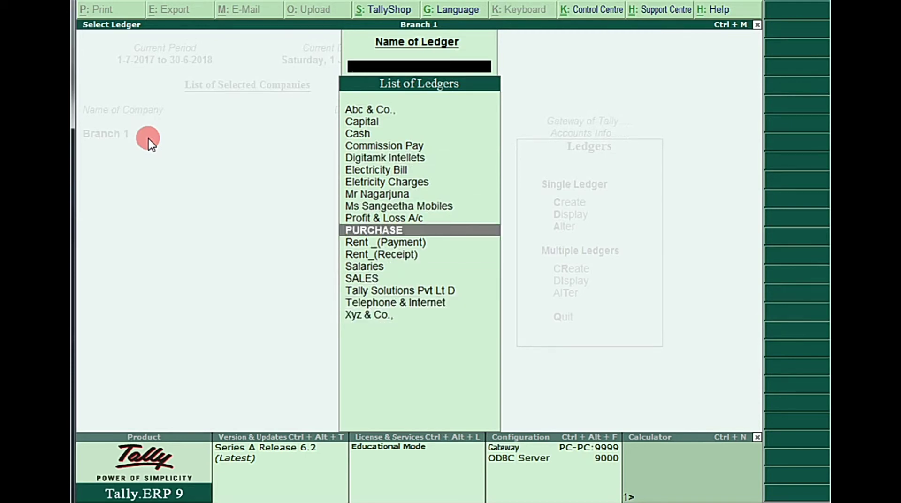
{"action": "key", "text": "Up"}
{"action": "key", "text": "Up"}
{"action": "key", "text": "Up"}
{"action": "key", "text": "Up"}
{"action": "key", "text": "Up"}
{"action": "key", "text": "Up"}
{"action": "key", "text": "Up"}
{"action": "key", "text": "Up"}
{"action": "key", "text": "Escape"}
{"action": "key", "text": "Escape"}
{"action": "key", "text": "Escape"}
Examine Branch 1's list of stock items through the single stock item display and close it.
{"action": "key", "text": "Down"}
{"action": "key", "text": "Return"}
{"action": "key", "text": "Down"}
{"action": "key", "text": "Return"}
{"action": "key", "text": "Down"}
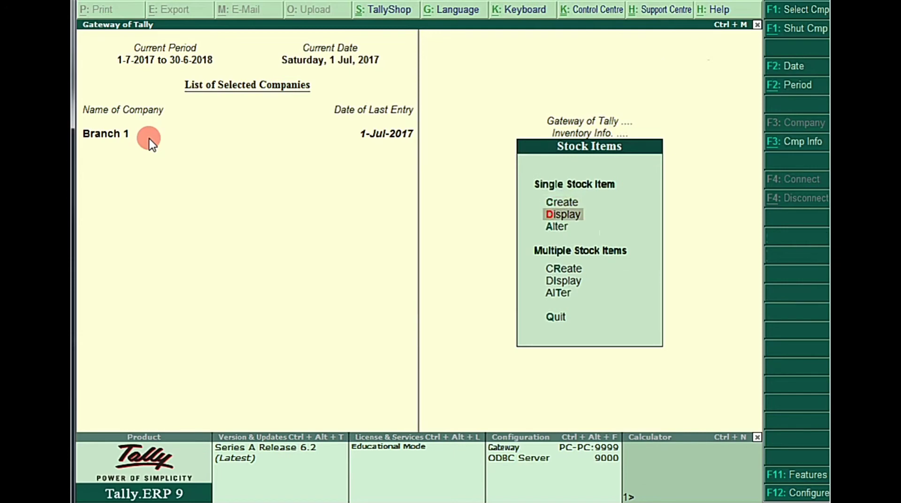
{"action": "key", "text": "Return"}
{"action": "key", "text": "Down"}
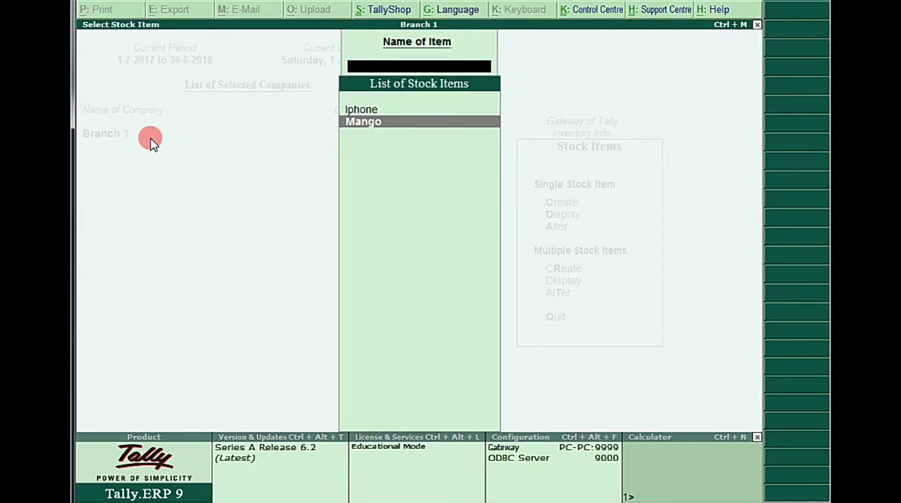
{"action": "key", "text": "Up"}
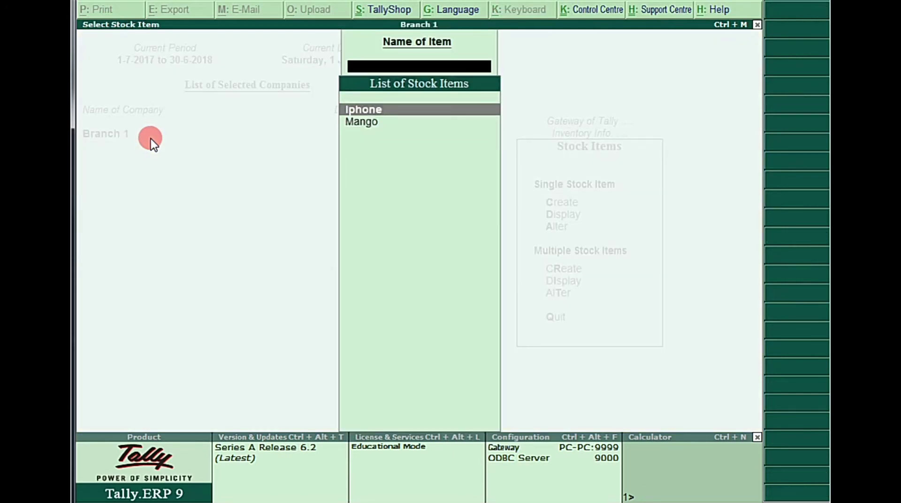
{"action": "key", "text": "Escape"}
{"action": "key", "text": "Escape"}
Switch to the Branch 2 window, examine its list of ledgers and return to the Gateway of Tally.
{"action": "key", "text": "alt+Tab"}
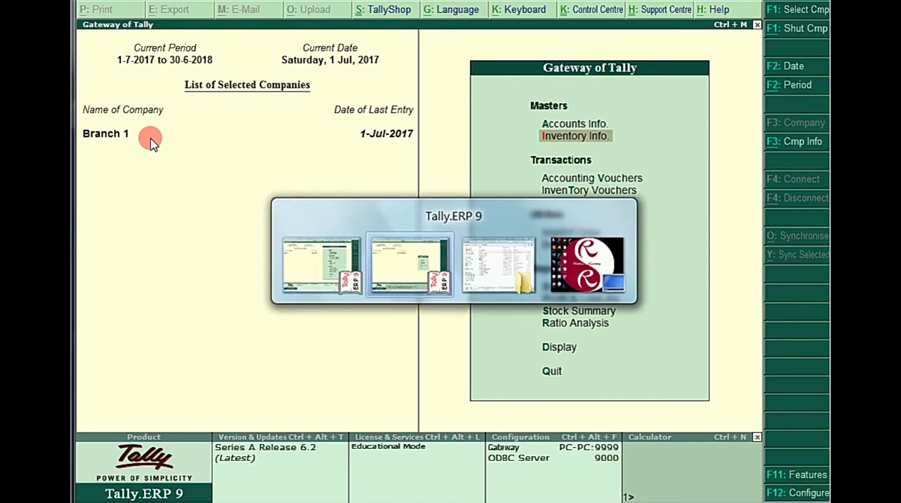
{"action": "key", "text": "Escape"}
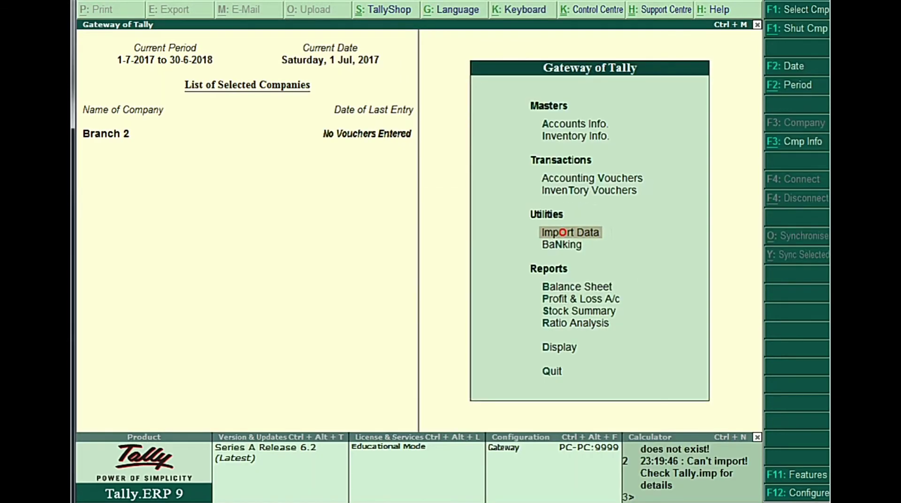
{"action": "key", "text": "Up"}
{"action": "key", "text": "Up"}
{"action": "key", "text": "Up"}
{"action": "key", "text": "Up"}
{"action": "key", "text": "Return"}
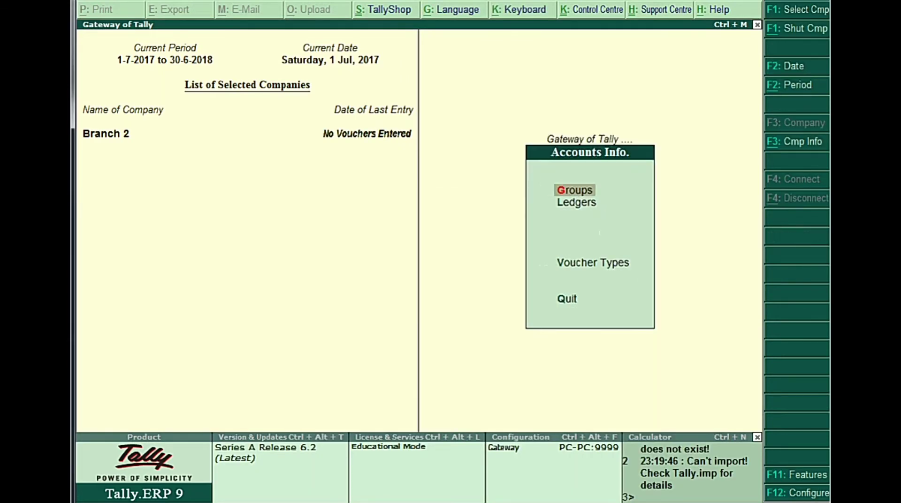
{"action": "key", "text": "Down"}
{"action": "key", "text": "Return"}
{"action": "key", "text": "Down"}
{"action": "key", "text": "Return"}
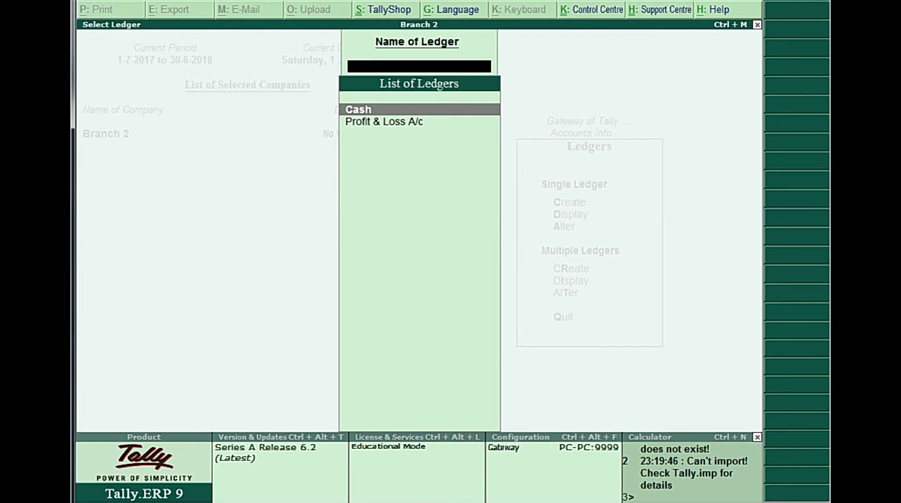
{"action": "key", "text": "Escape"}
{"action": "key", "text": "Escape"}
{"action": "key", "text": "Escape"}
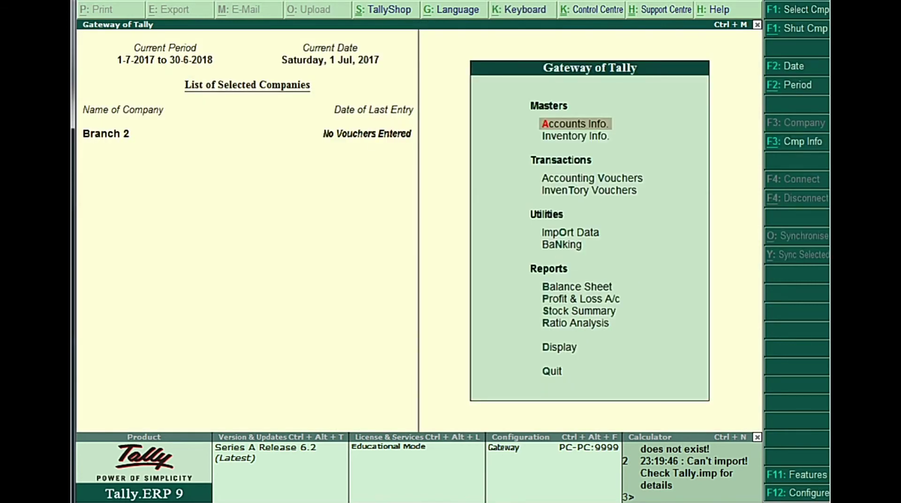
Open Branch 2's Statistics report and check its ledger entry under Types of Accounts.
{"action": "left_click", "coordinate": [572, 353]}
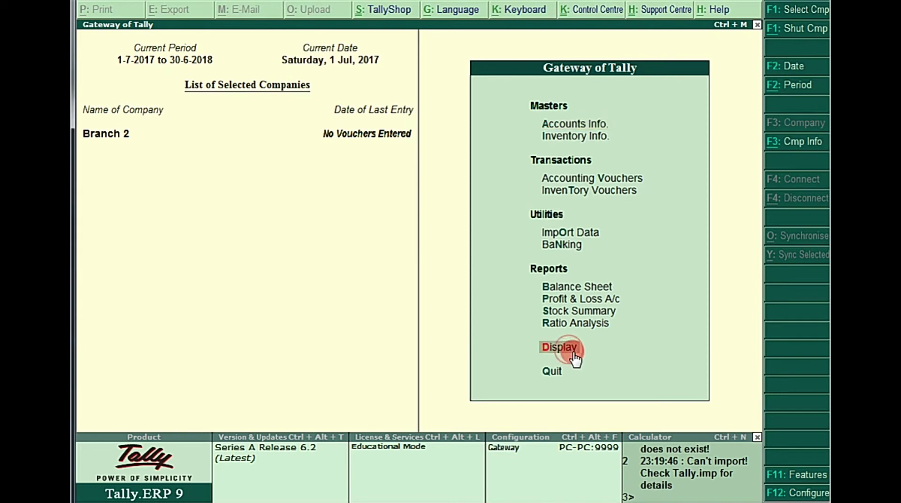
{"action": "key", "text": "Down"}
{"action": "key", "text": "Down"}
{"action": "key", "text": "Down"}
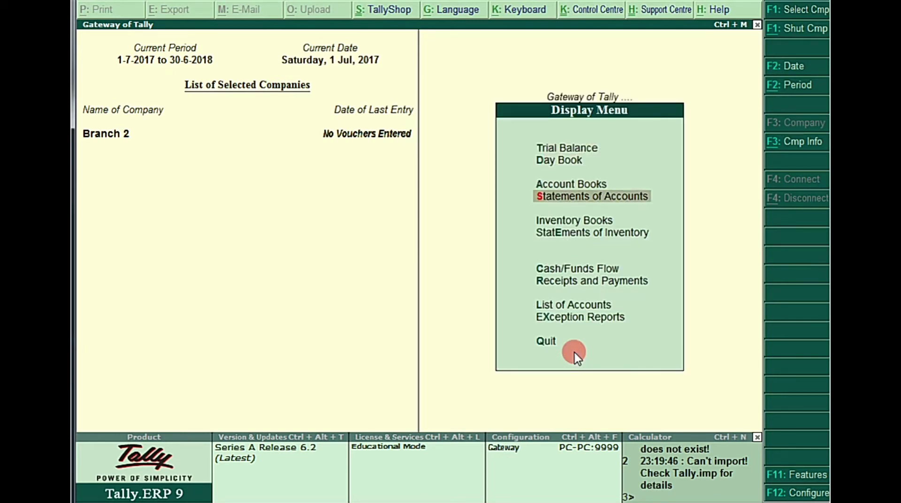
{"action": "key", "text": "Return"}
{"action": "key", "text": "Down"}
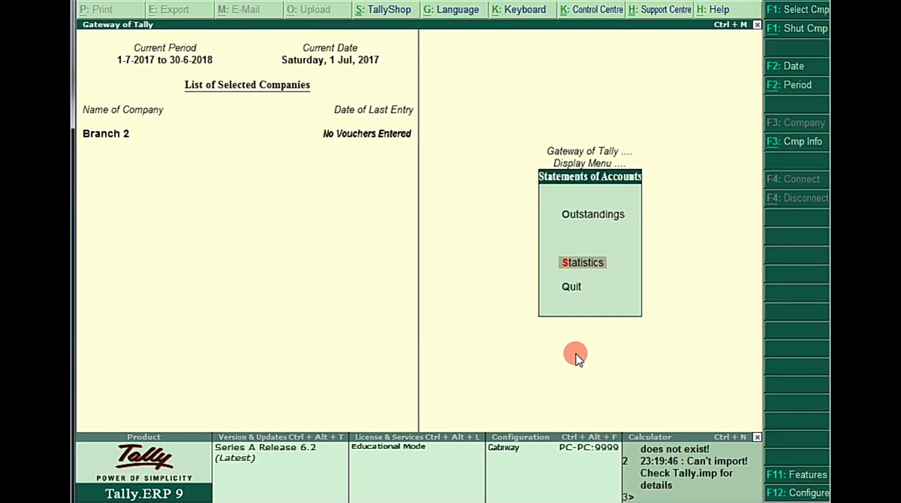
{"action": "key", "text": "Return"}
{"action": "key", "text": "Right"}
{"action": "key", "text": "Down"}
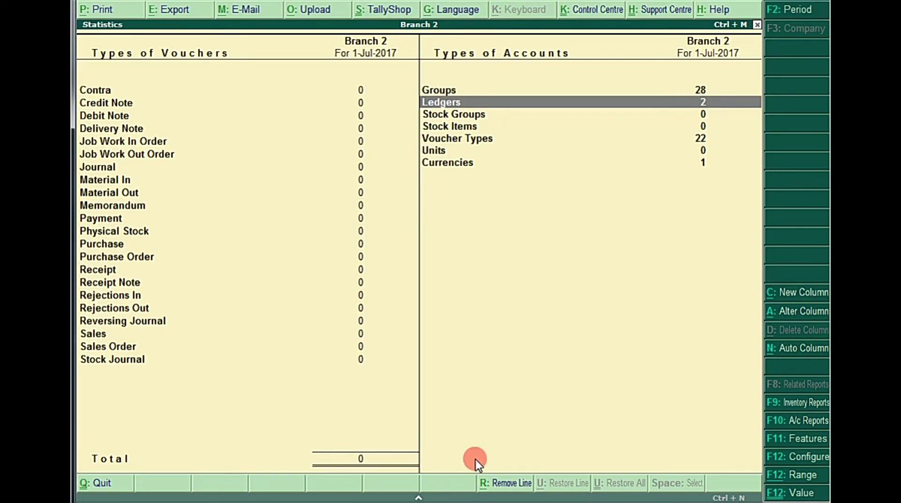
Switch to the Branch 1 window, open its Statistics report and check its ledger entry under Types of Accounts.
{"action": "key", "text": "alt+Tab"}
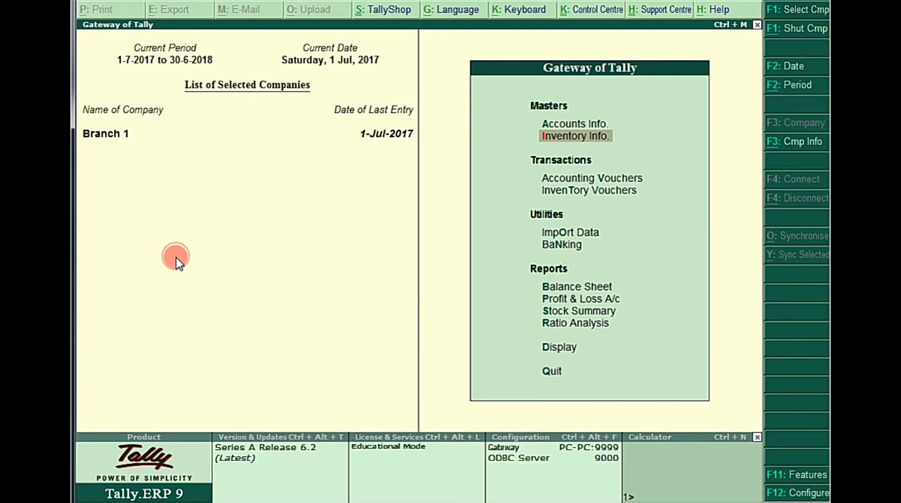
{"action": "key", "text": "d"}
{"action": "key", "text": "Down"}
{"action": "key", "text": "Down"}
{"action": "key", "text": "Down"}
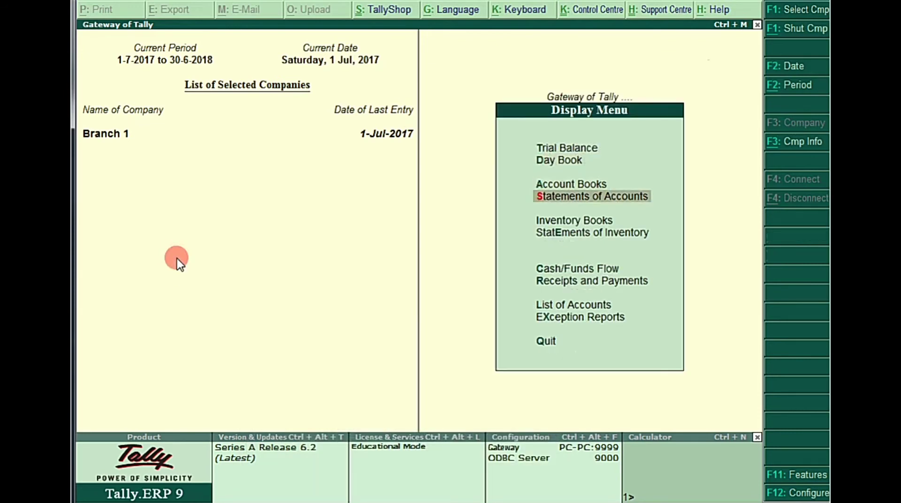
{"action": "key", "text": "Return"}
{"action": "key", "text": "Down"}
{"action": "key", "text": "Return"}
{"action": "key", "text": "Right"}
{"action": "key", "text": "Down"}
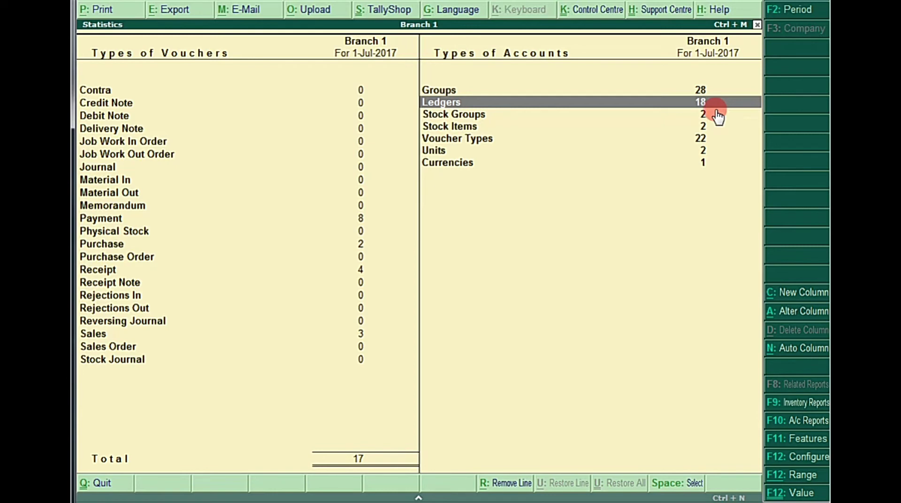
Compare the Types of Accounts figures between the Branch 2 and Branch 1 Statistics reports.
{"action": "key", "text": "F3"}
{"action": "key", "text": "Return"}
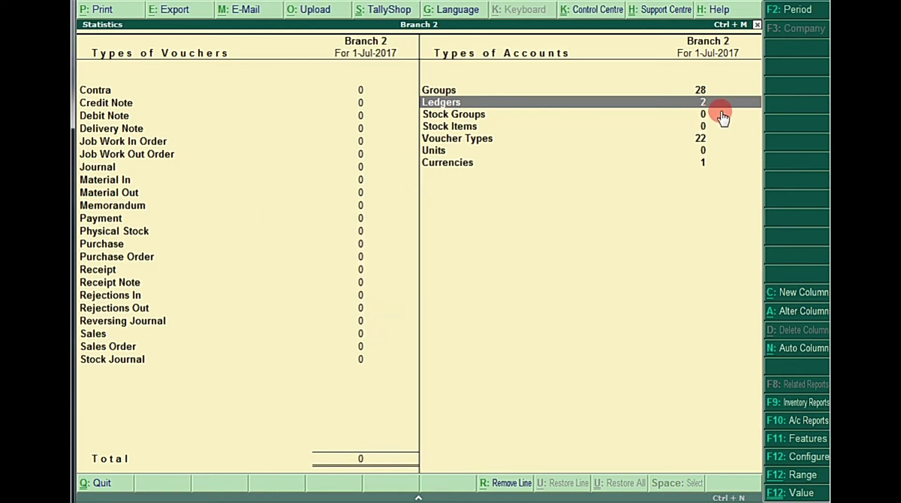
{"action": "key", "text": "alt+Tab"}
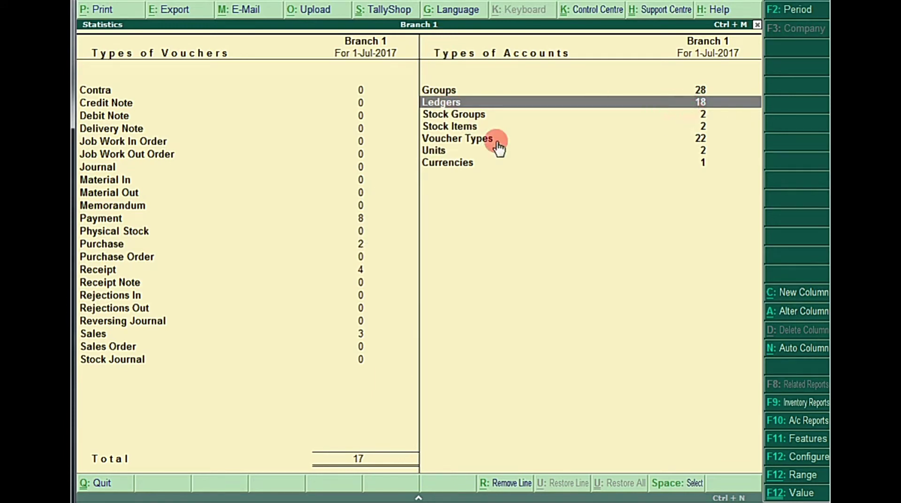
Open Branch 1's list of ledgers from Statistics and set its XML export file name to ledgers.xml.
{"action": "left_click", "coordinate": [682, 107]}
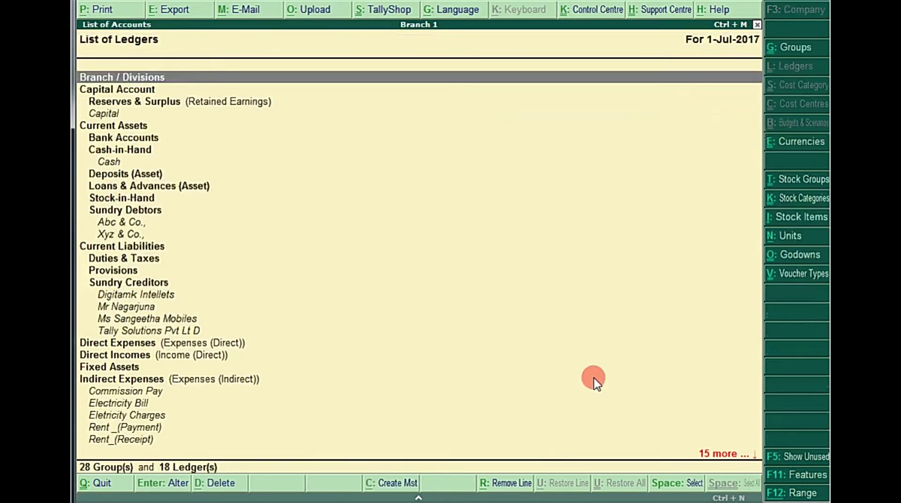
{"action": "left_click", "coordinate": [449, 331]}
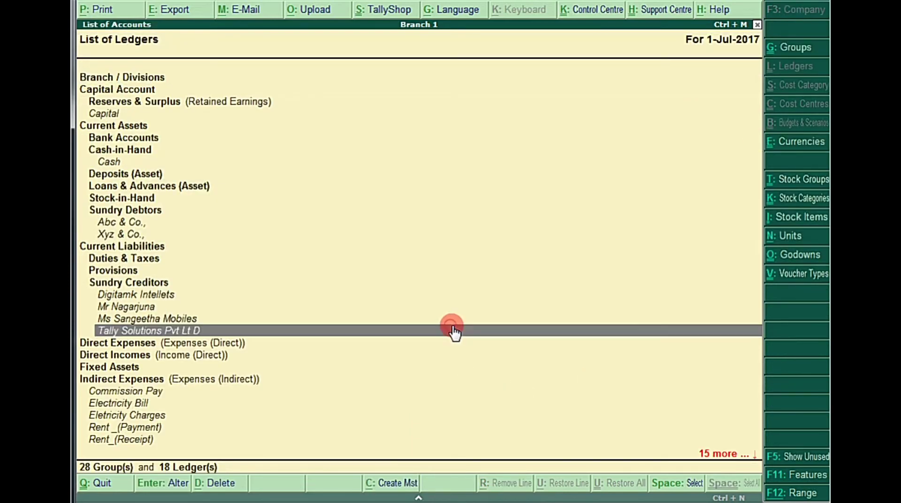
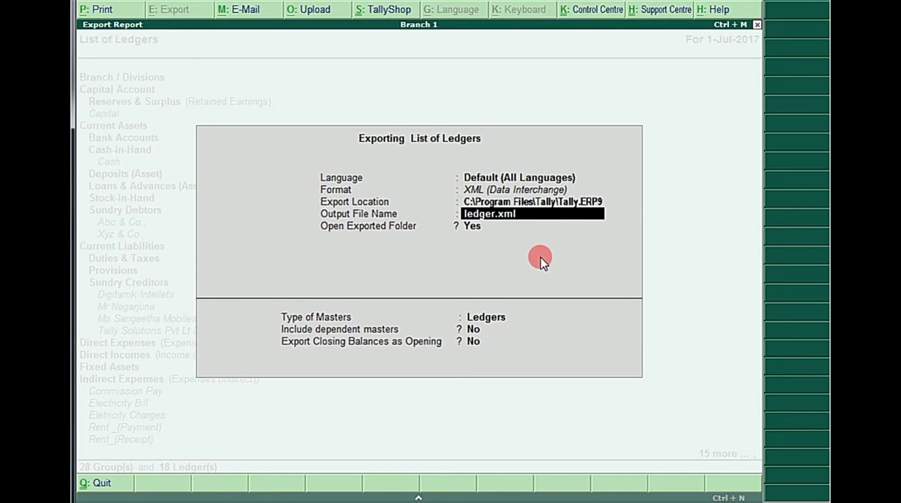
{"action": "type", "text": "s.xml"}
{"action": "key", "text": "Return"}
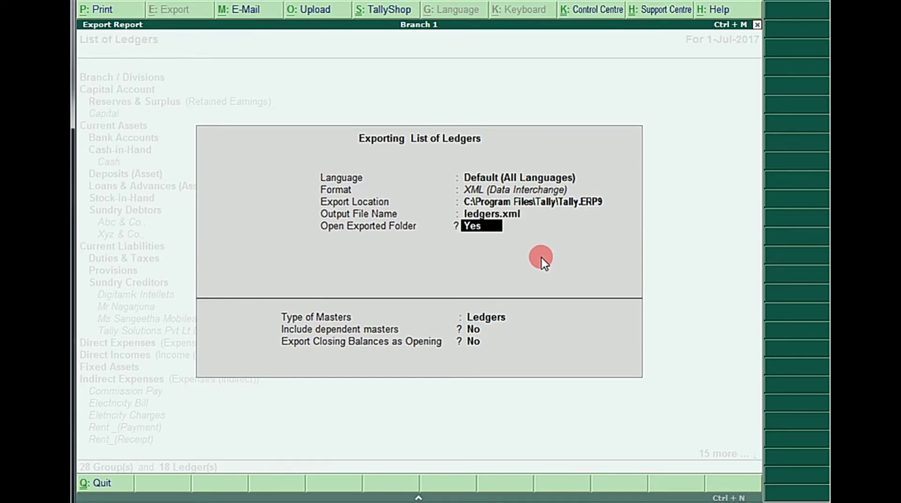
Export Branch 1's ledgers without dependent masters or closing balances as opening, and check the ledgers file in the Tally.ERP9 folder.
{"action": "key", "text": "Return"}
{"action": "key", "text": "Return"}
{"action": "key", "text": "Return"}
{"action": "key", "text": "Return"}
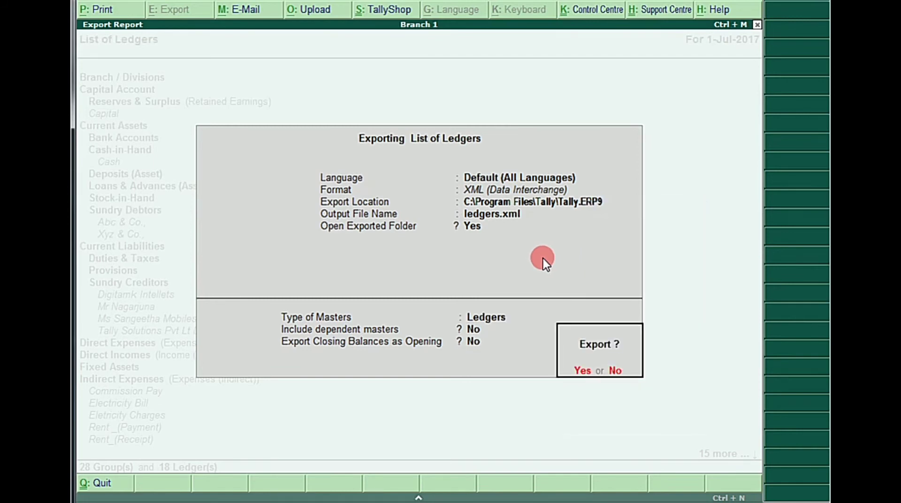
{"action": "key", "text": "Return"}
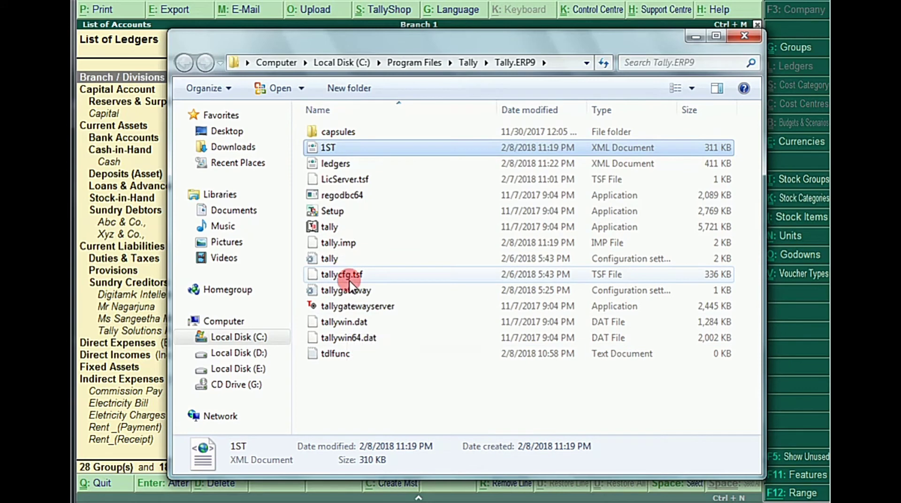
{"action": "left_click", "coordinate": [369, 167]}
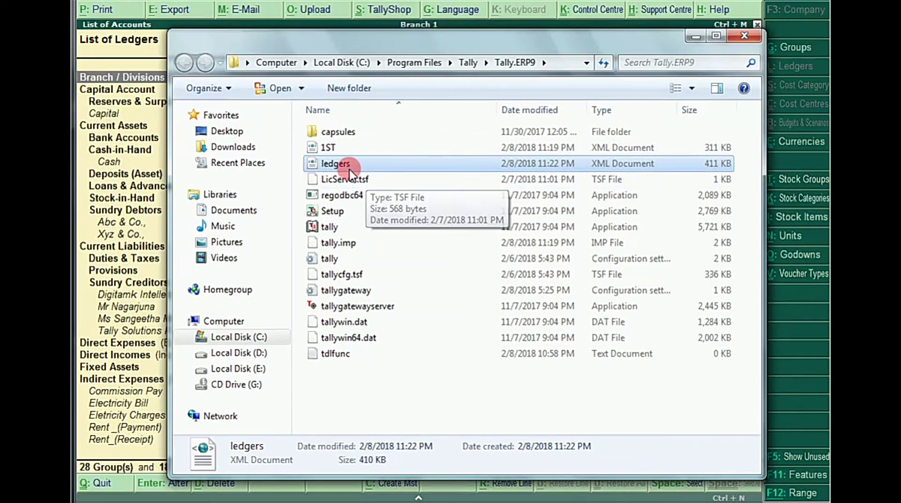
{"action": "left_click", "coordinate": [138, 311]}
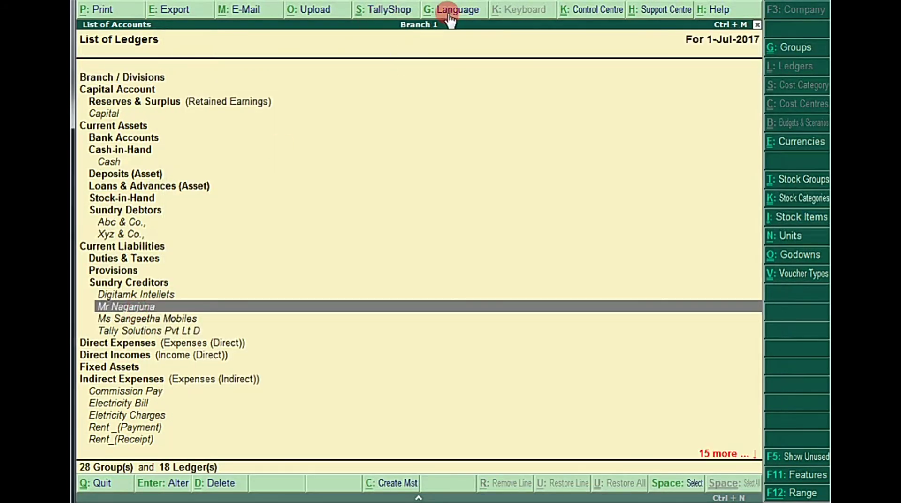
Open Branch 1's list of stock items from the Statistics report and start exporting it.
{"action": "key", "text": "Escape"}
{"action": "key", "text": "Down"}
{"action": "key", "text": "Down"}
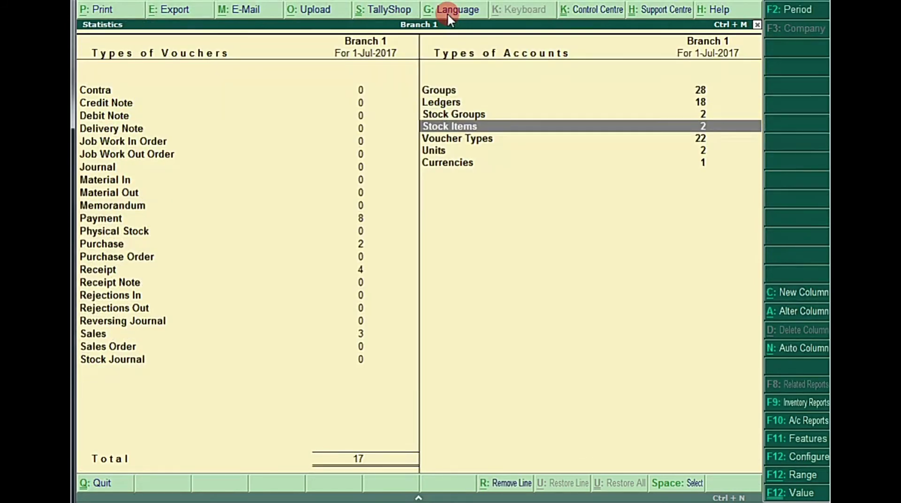
{"action": "key", "text": "Return"}
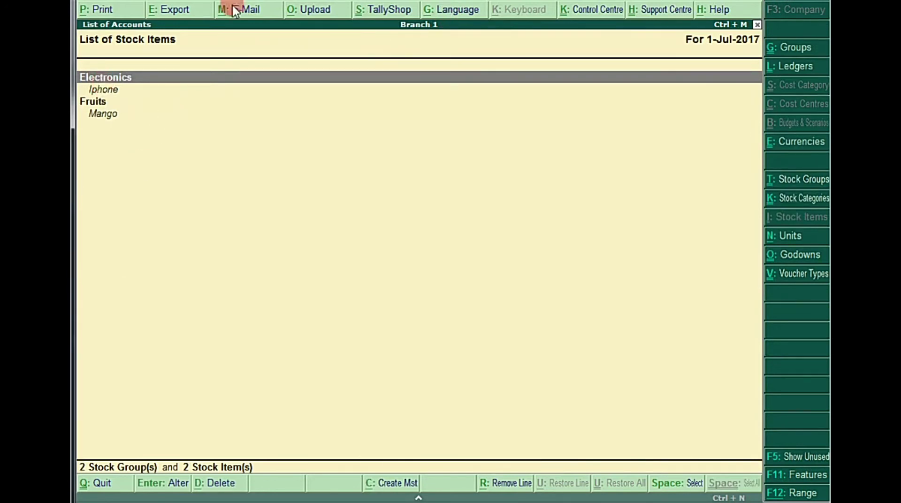
{"action": "left_click", "coordinate": [178, 9]}
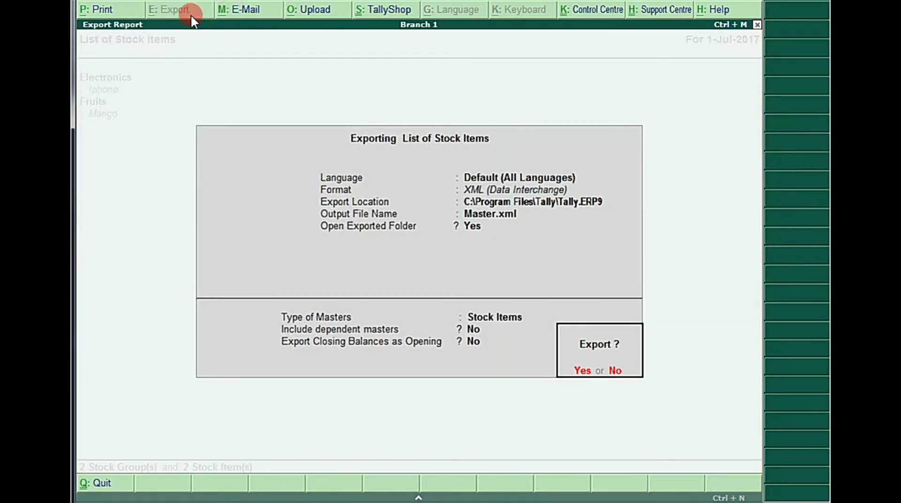
Reopen the stock items export settings for editing, keep the XML (Data Interchange) format and name the output file items.xml.
{"action": "left_click", "coordinate": [615, 370]}
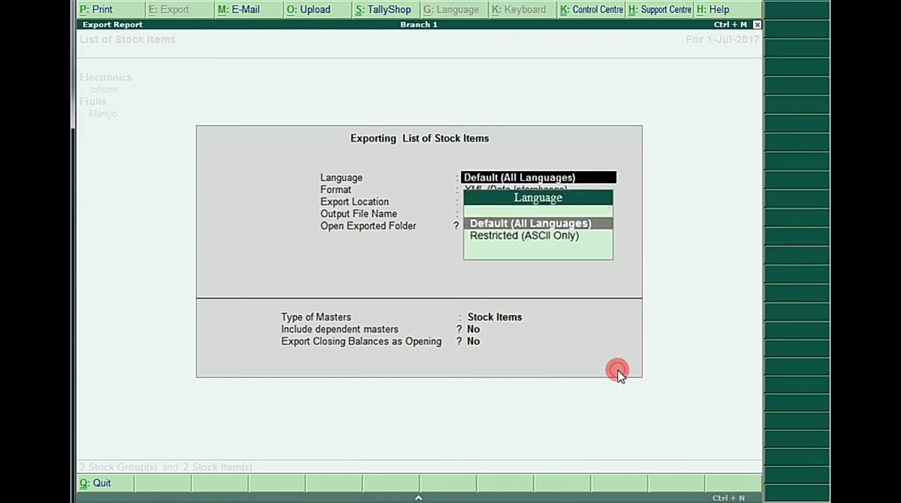
{"action": "key", "text": "Return"}
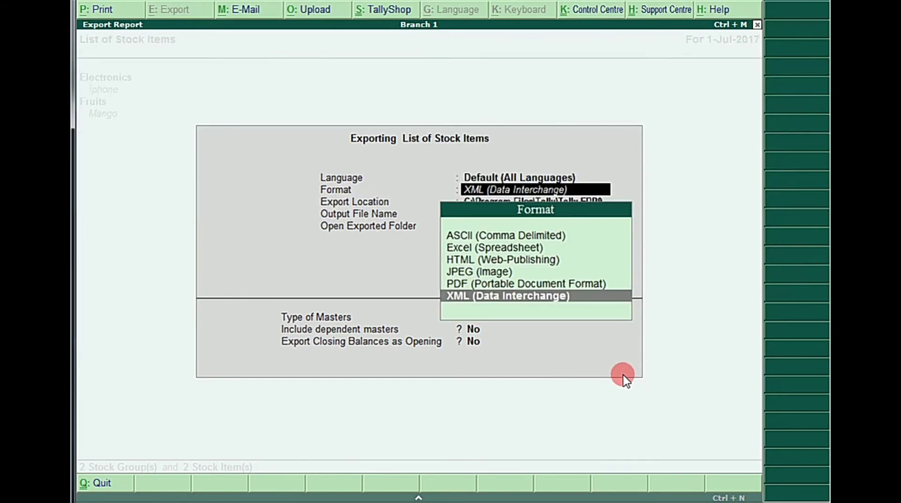
{"action": "key", "text": "Return"}
{"action": "key", "text": "Return"}
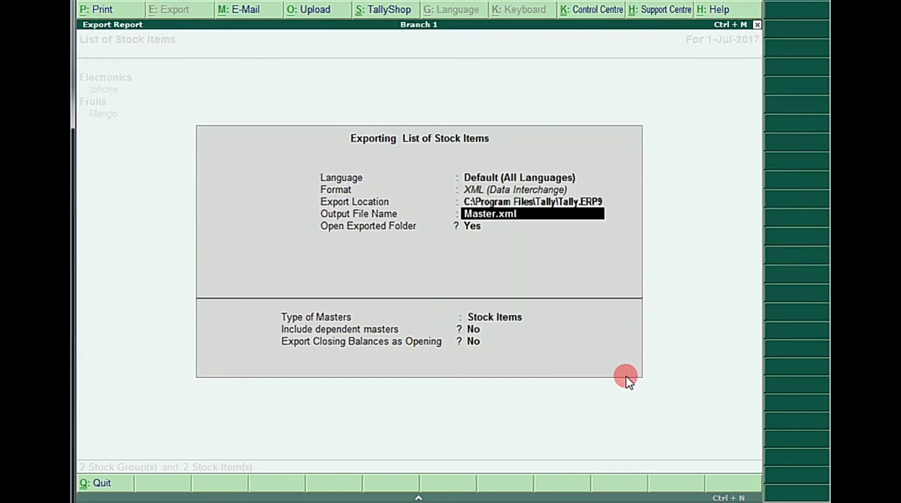
{"action": "type", "text": "st"}
{"action": "key", "text": "BackSpace"}
{"action": "key", "text": "BackSpace"}
{"action": "type", "text": "items"}
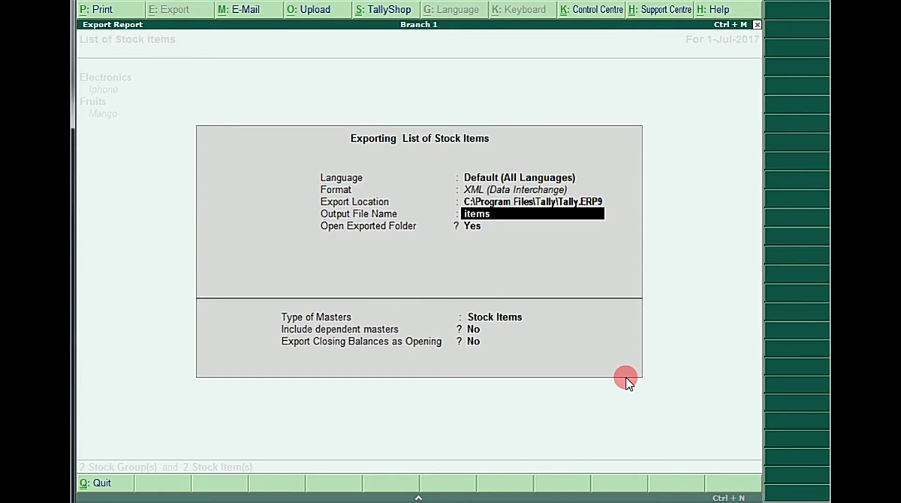
{"action": "type", "text": ".xml"}
Run the stock items export with dependent masters and closing balances as opening both left at No.
{"action": "key", "text": "Return"}
{"action": "key", "text": "Return"}
{"action": "key", "text": "Return"}
{"action": "key", "text": "Return"}
{"action": "key", "text": "Return"}
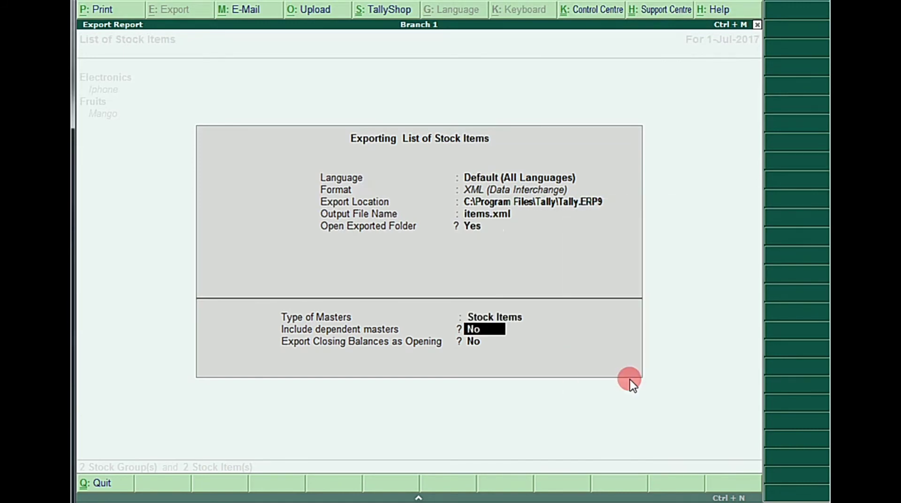
{"action": "key", "text": "Return"}
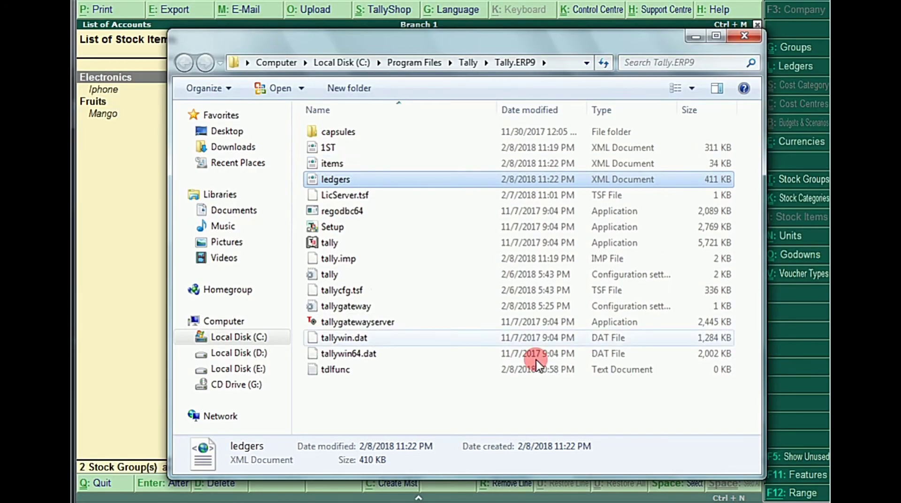
Check the exported 1ST, items and ledgers XML files in the Tally.ERP9 folder and return to Branch 1.
{"action": "left_click", "coordinate": [353, 160]}
{"action": "left_click", "coordinate": [350, 178]}
{"action": "left_click", "coordinate": [353, 145]}
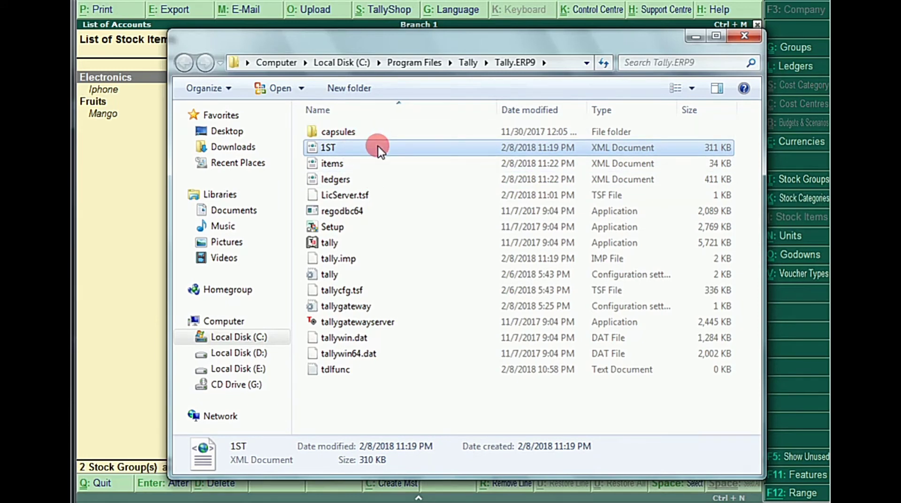
{"action": "left_click", "coordinate": [348, 164]}
{"action": "left_click", "coordinate": [340, 181]}
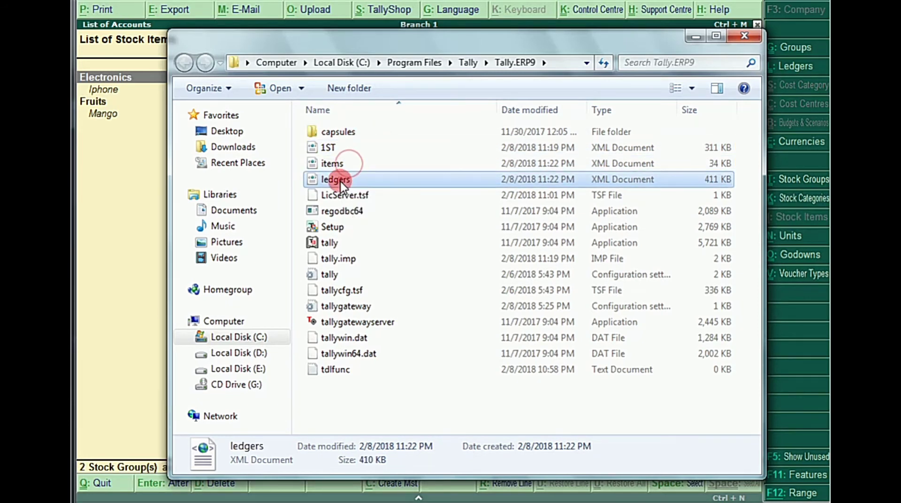
{"action": "left_click", "coordinate": [122, 232]}
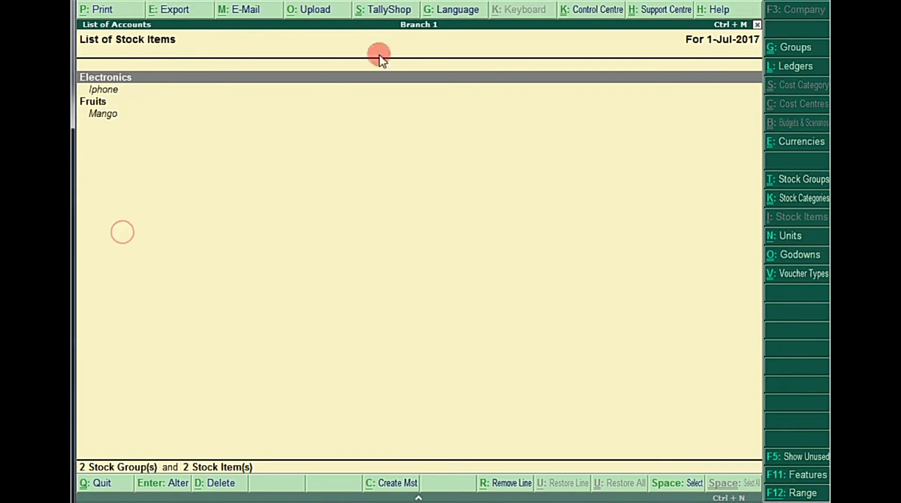
Leave Branch 1's stock item list and Statistics report, and switch to the Branch 2 window.
{"action": "key", "text": "Escape"}
{"action": "key", "text": "Escape"}
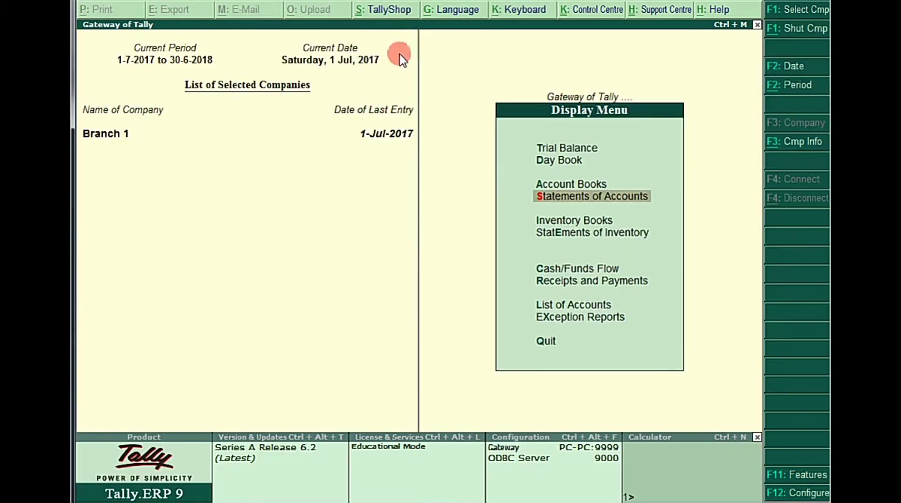
{"action": "key", "text": "alt+Tab"}
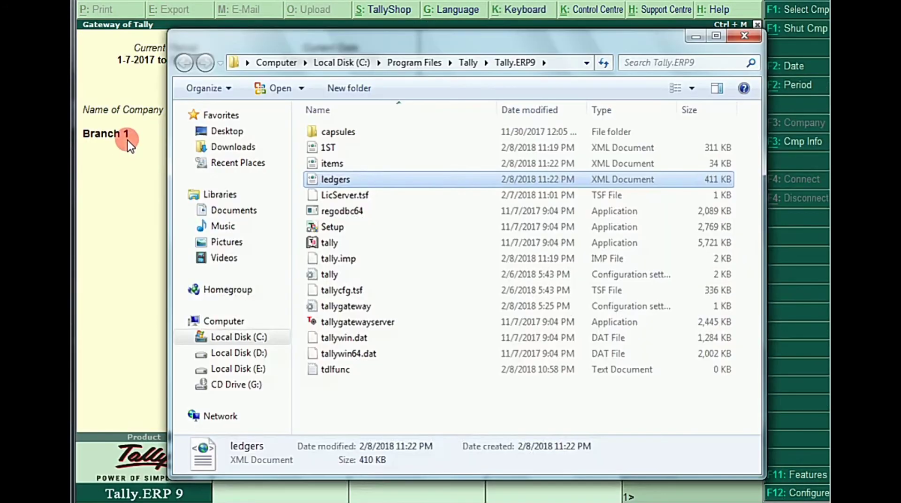
{"action": "left_click", "coordinate": [136, 202]}
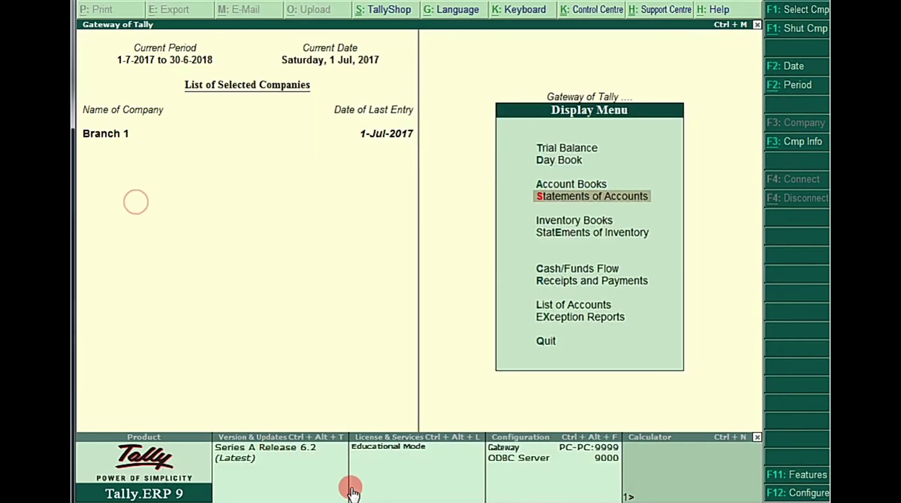
{"action": "mouse_move", "coordinate": [351, 492]}
{"action": "left_click", "coordinate": [504, 432]}
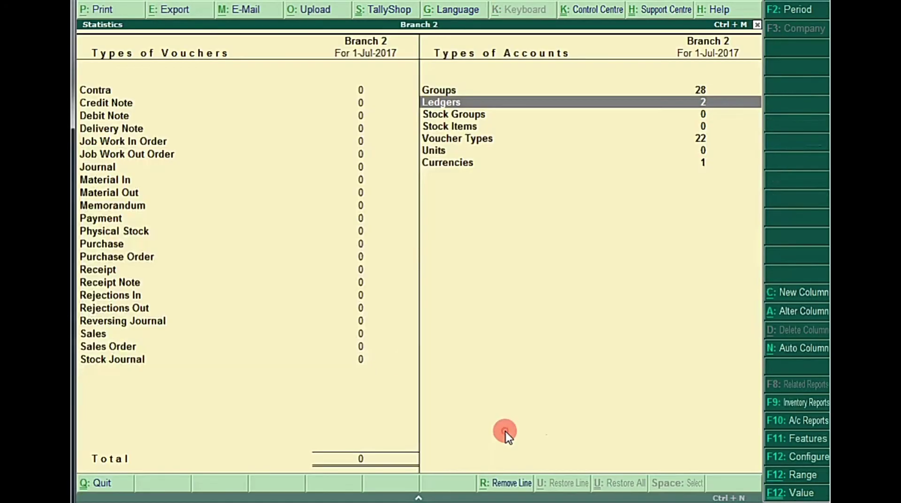
Leave Branch 2's Statistics report and open the single ledger display to examine its existing ledgers.
{"action": "key", "text": "Escape"}
{"action": "key", "text": "Escape"}
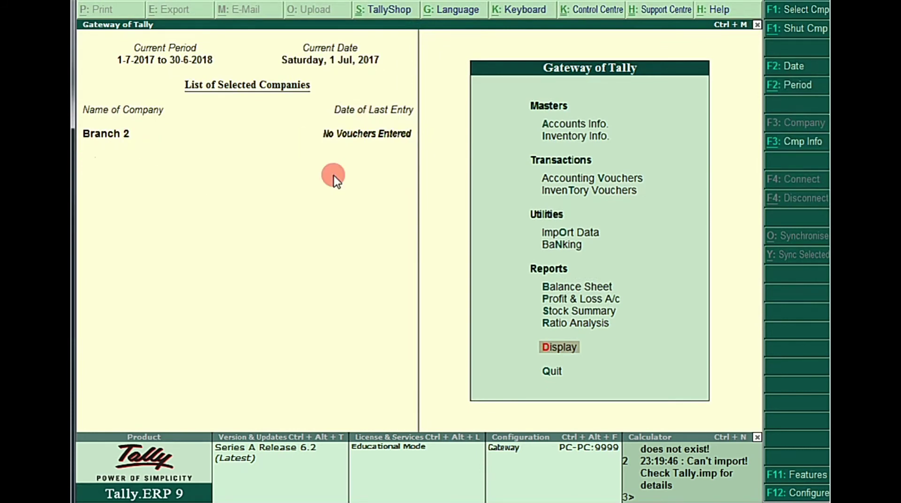
{"action": "key", "text": "Down"}
{"action": "key", "text": "Down"}
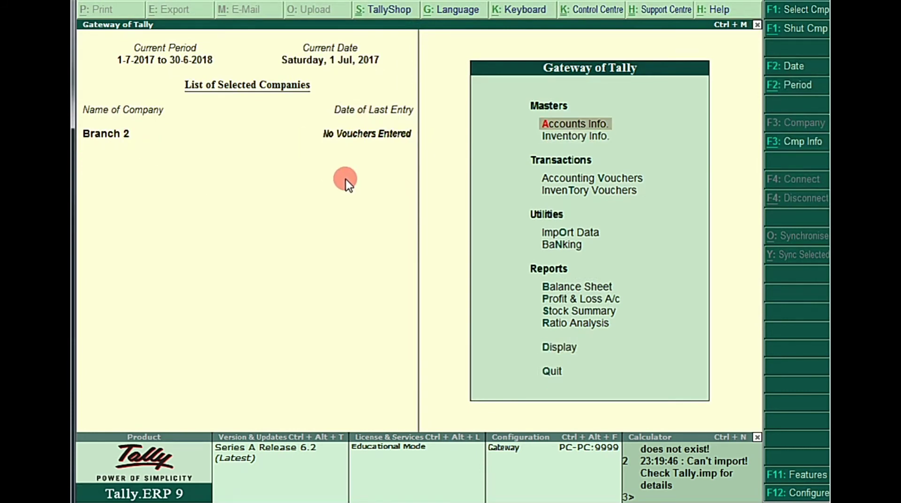
{"action": "key", "text": "Return"}
{"action": "key", "text": "Down"}
{"action": "key", "text": "Return"}
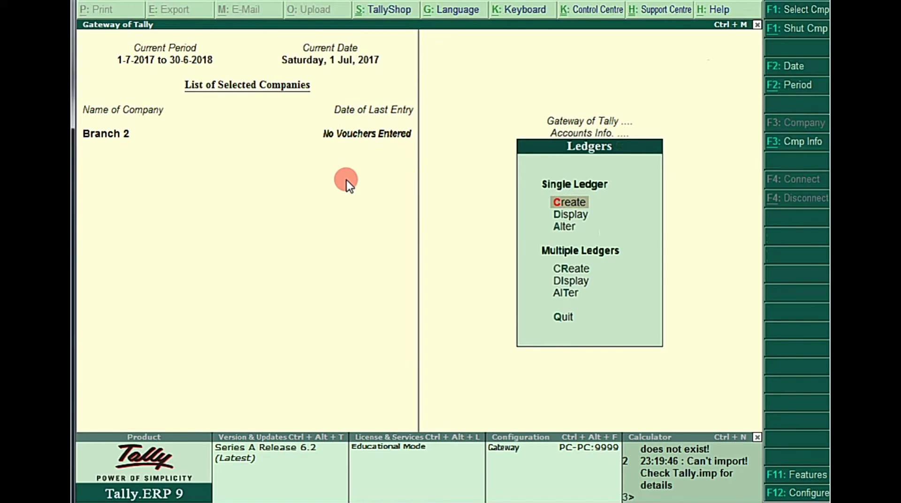
{"action": "key", "text": "Down"}
{"action": "key", "text": "Return"}
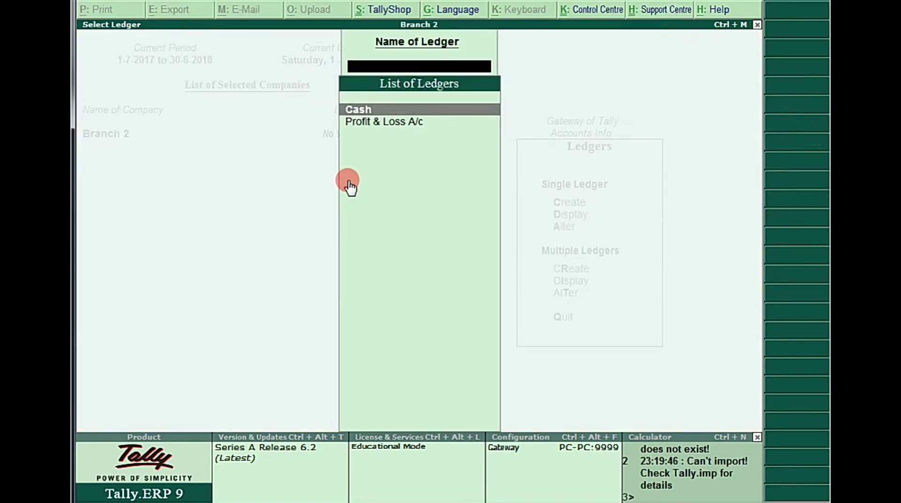
Leave the ledger display and open the Import Masters form under Import Data in Branch 2.
{"action": "key", "text": "Escape"}
{"action": "key", "text": "Escape"}
{"action": "key", "text": "Escape"}
{"action": "key", "text": "Down"}
{"action": "key", "text": "Down"}
{"action": "key", "text": "Down"}
{"action": "key", "text": "Down"}
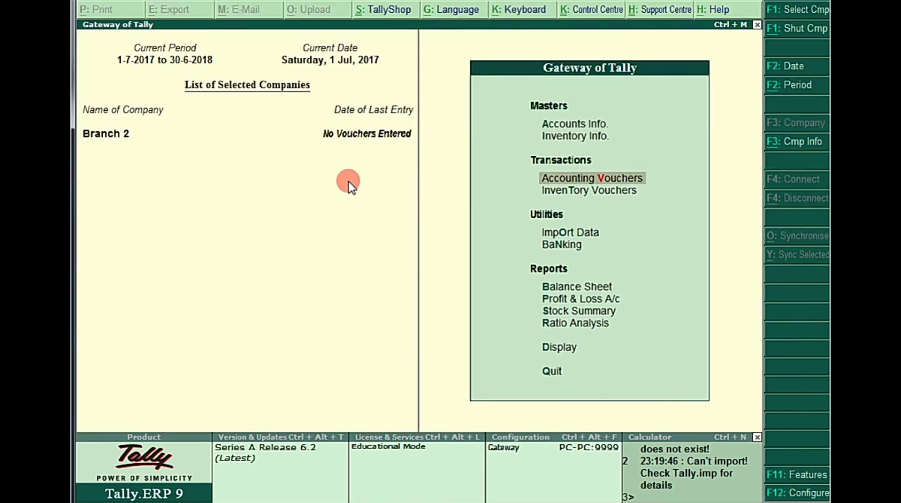
{"action": "key", "text": "Return"}
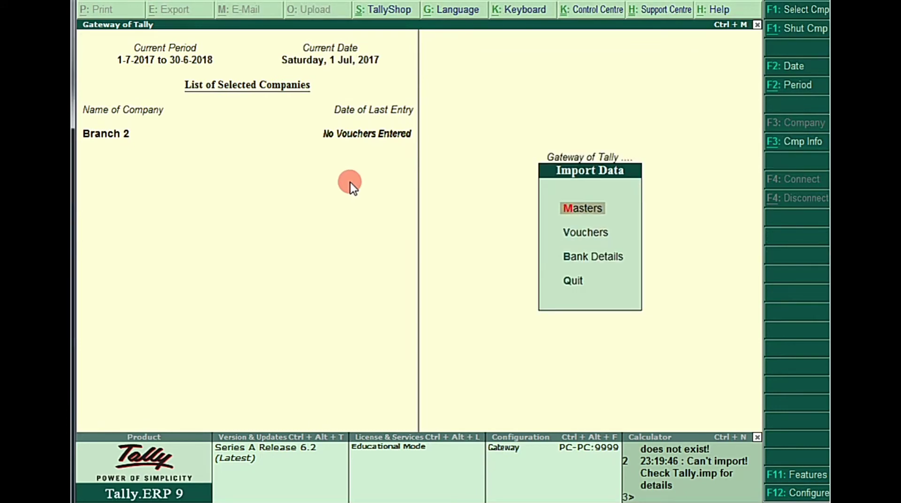
{"action": "key", "text": "Down"}
{"action": "key", "text": "Up"}
{"action": "key", "text": "Return"}
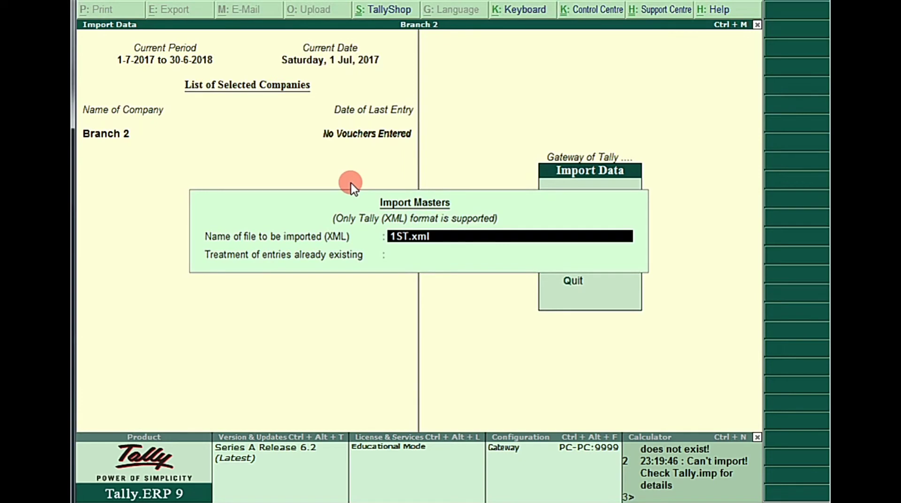
Import the masters from ledgers.xml into Branch 2, treating existing entries with Ignore Duplicates.
{"action": "key", "text": "BackSpace"}
{"action": "type", "text": "led"}
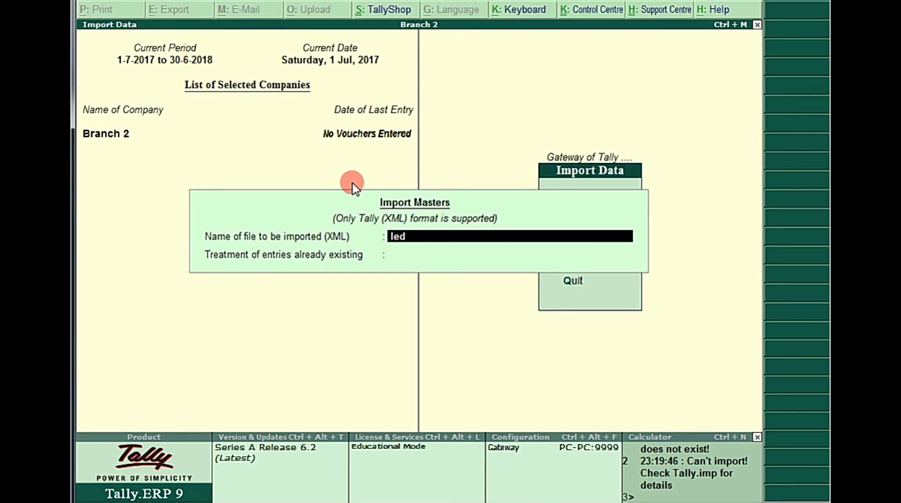
{"action": "type", "text": "gers.xml"}
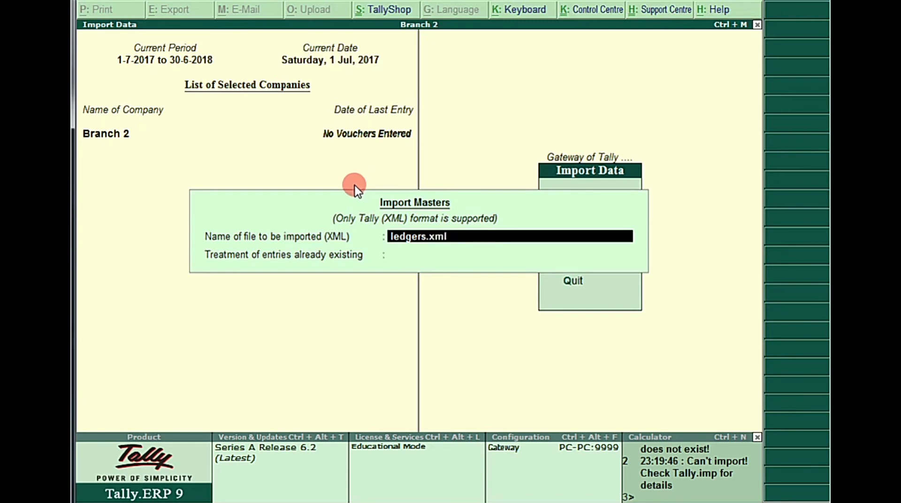
{"action": "key", "text": "Return"}
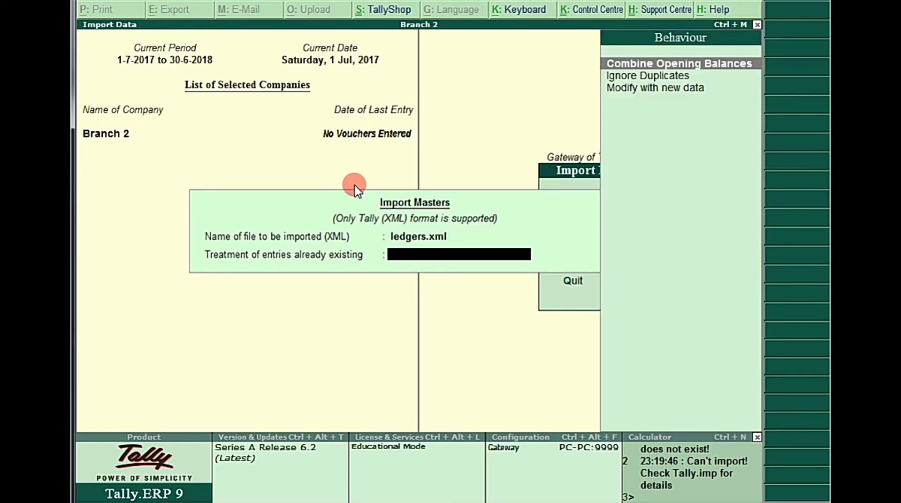
{"action": "key", "text": "Down"}
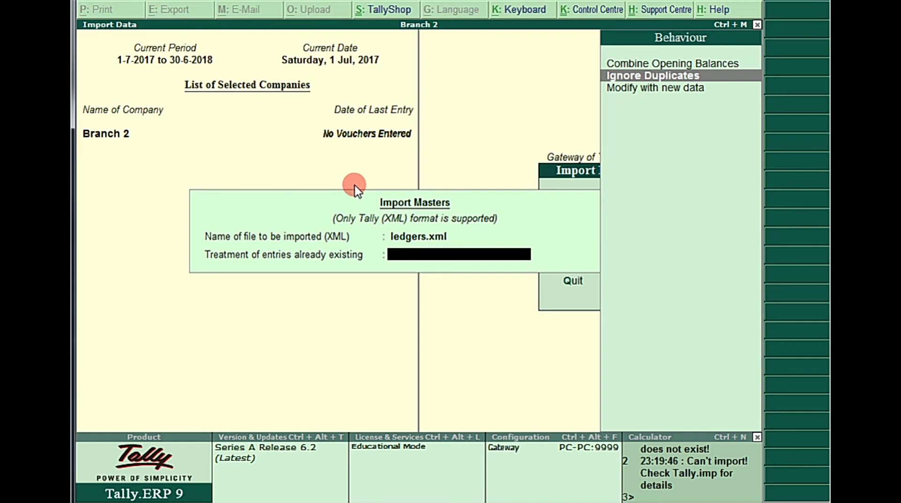
{"action": "key", "text": "Return"}
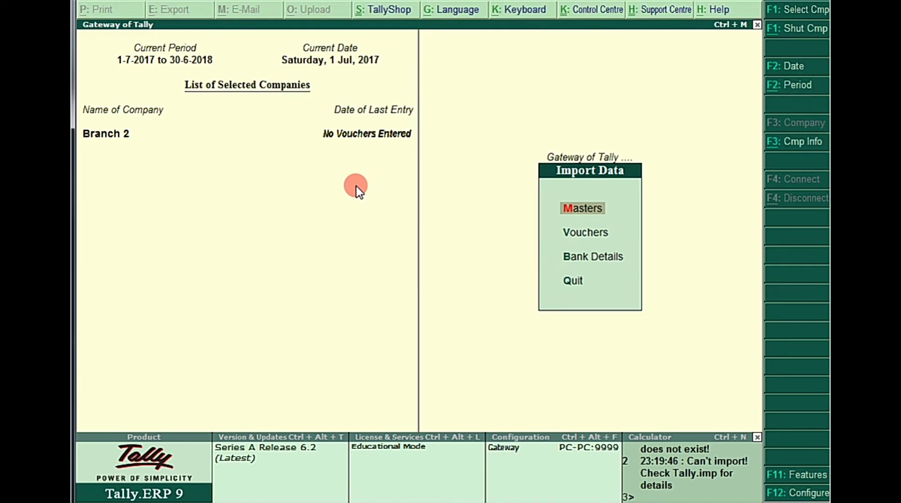
Leave Import Data and open Branch 2's single ledger display to examine the imported ledgers.
{"action": "key", "text": "Escape"}
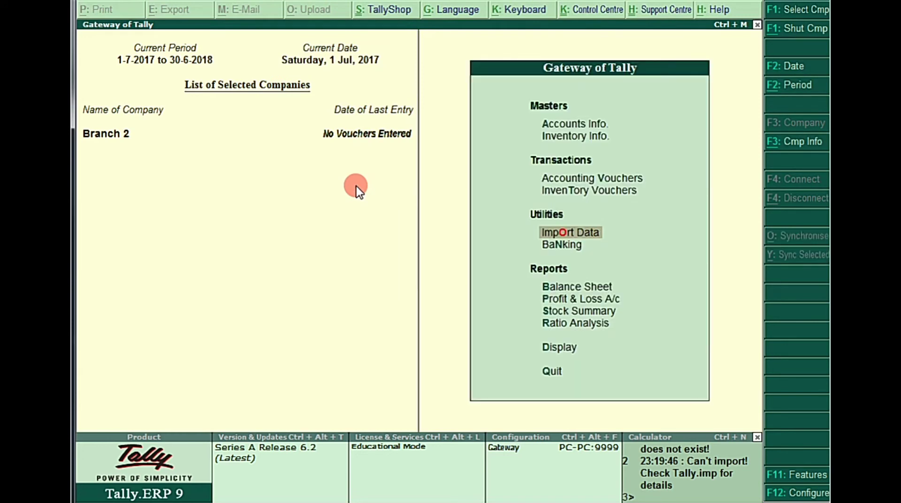
{"action": "key", "text": "Up"}
{"action": "key", "text": "Up"}
{"action": "key", "text": "Up"}
{"action": "key", "text": "Up"}
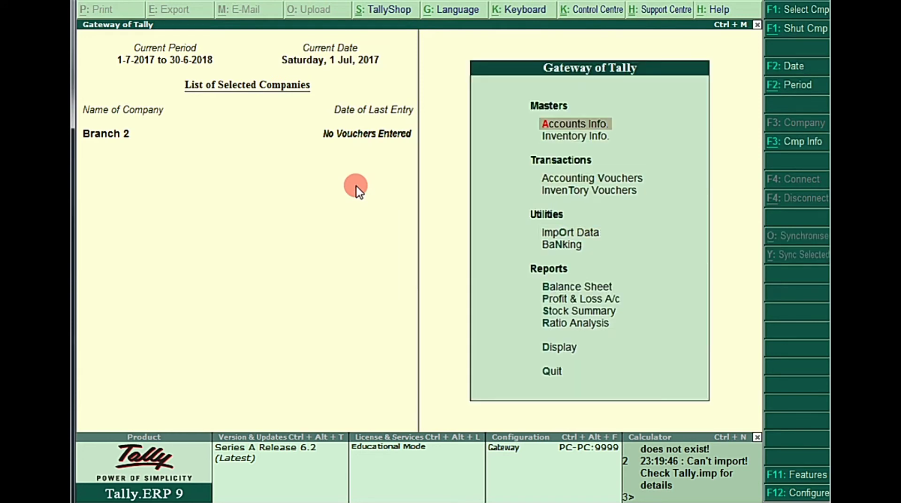
{"action": "key", "text": "Return"}
{"action": "key", "text": "Down"}
{"action": "key", "text": "Return"}
{"action": "key", "text": "Down"}
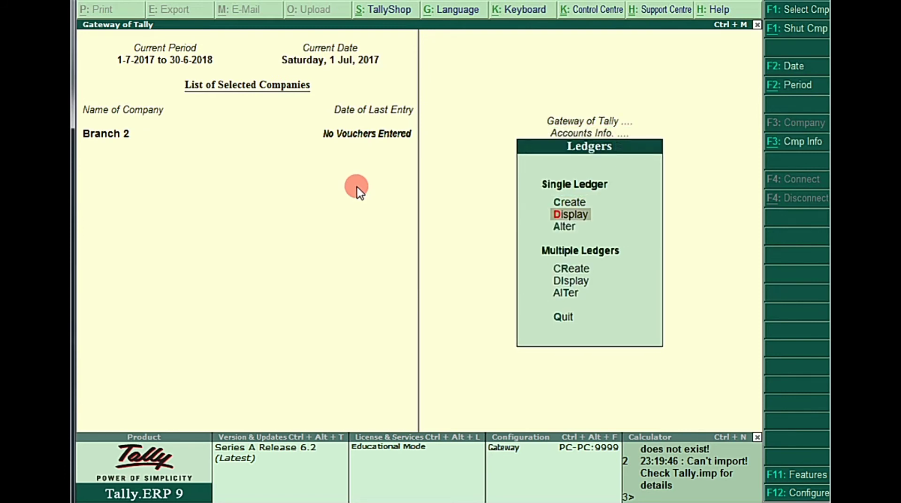
{"action": "key", "text": "Return"}
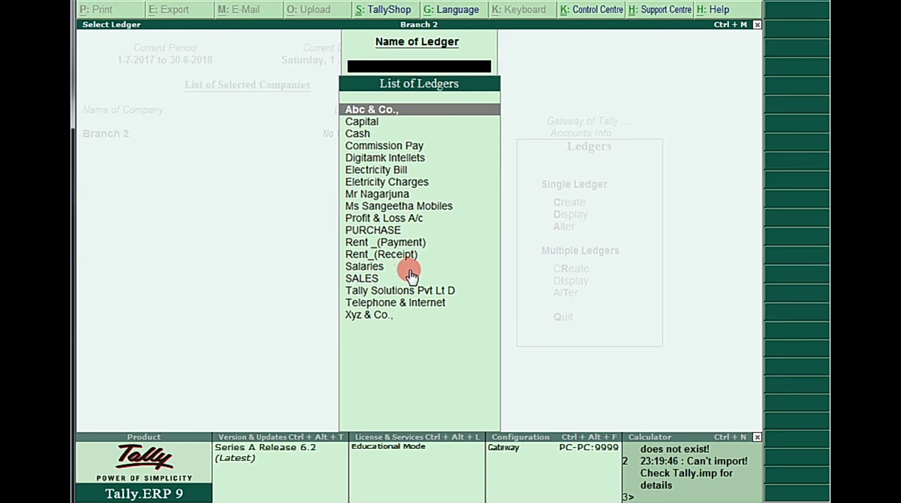
Switch from the ledger list to the Branch 1 window and open its Day Book to review the vouchers.
{"action": "key", "text": "Escape"}
{"action": "key", "text": "Escape"}
{"action": "key", "text": "Escape"}
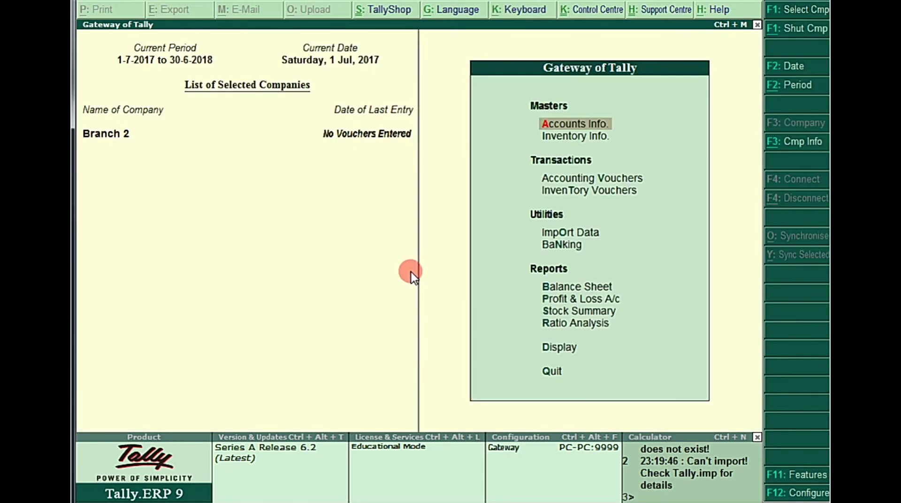
{"action": "mouse_move", "coordinate": [281, 462]}
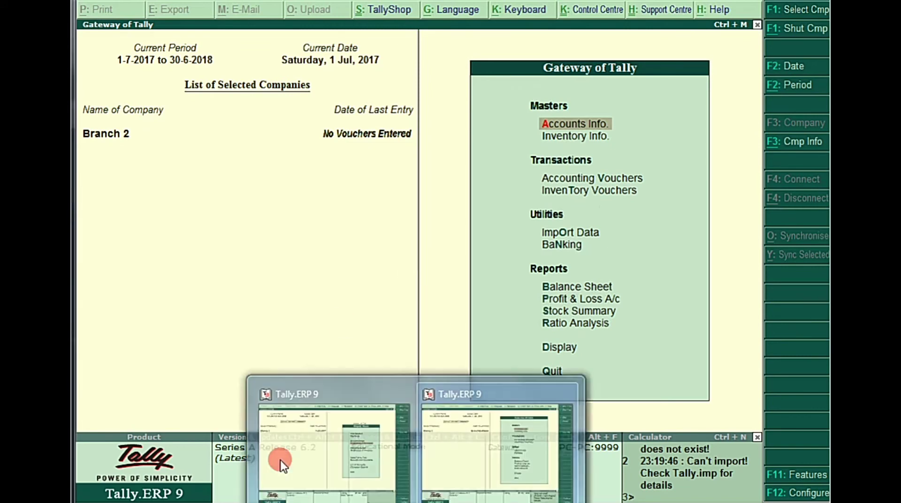
{"action": "left_click", "coordinate": [307, 424]}
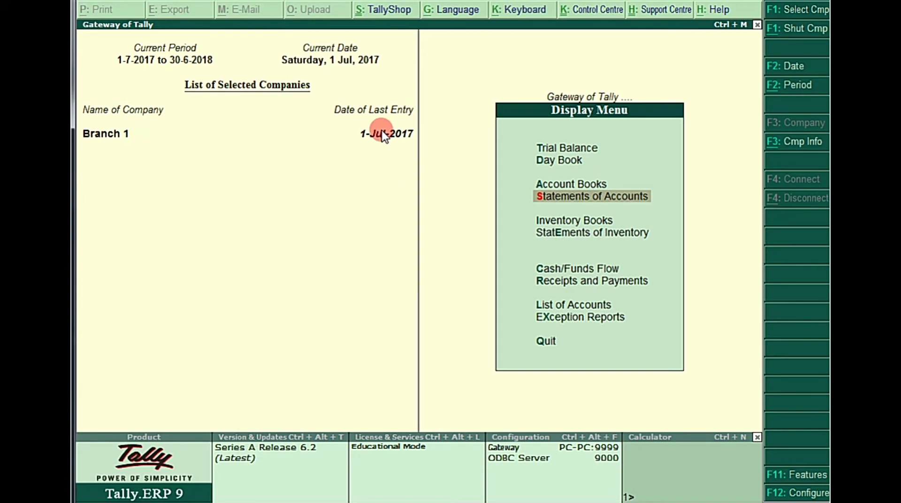
{"action": "key", "text": "Up"}
{"action": "key", "text": "Up"}
{"action": "key", "text": "Return"}
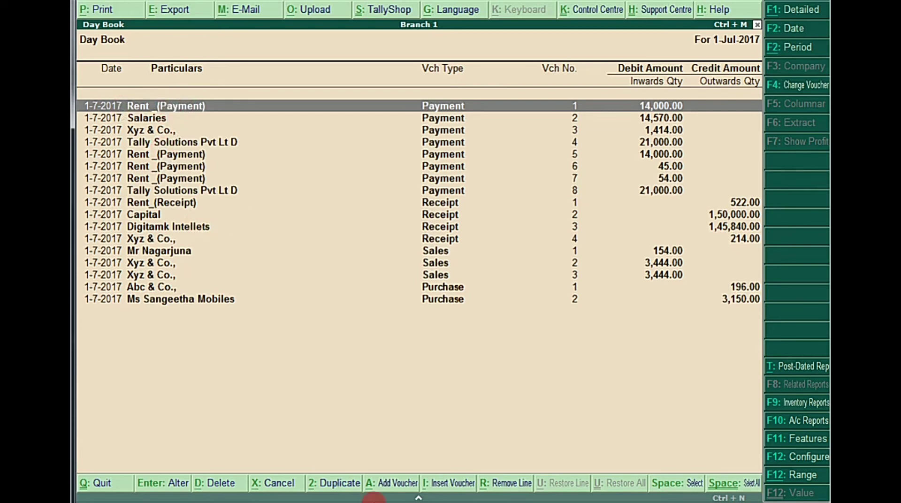
Switch to Branch 2 and look through its single ledger display for the Rent _(Payment) ledger used in Branch 1's vouchers.
{"action": "mouse_move", "coordinate": [373, 496]}
{"action": "left_click", "coordinate": [472, 444]}
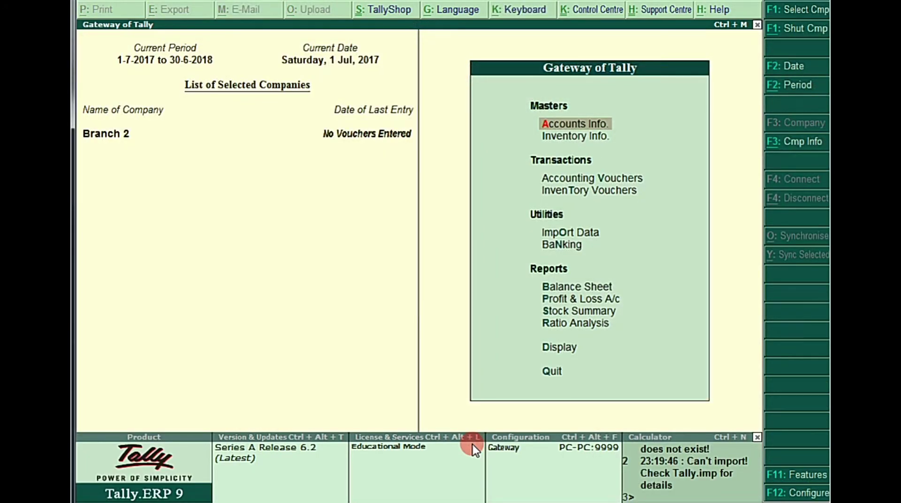
{"action": "key", "text": "Return"}
{"action": "key", "text": "l"}
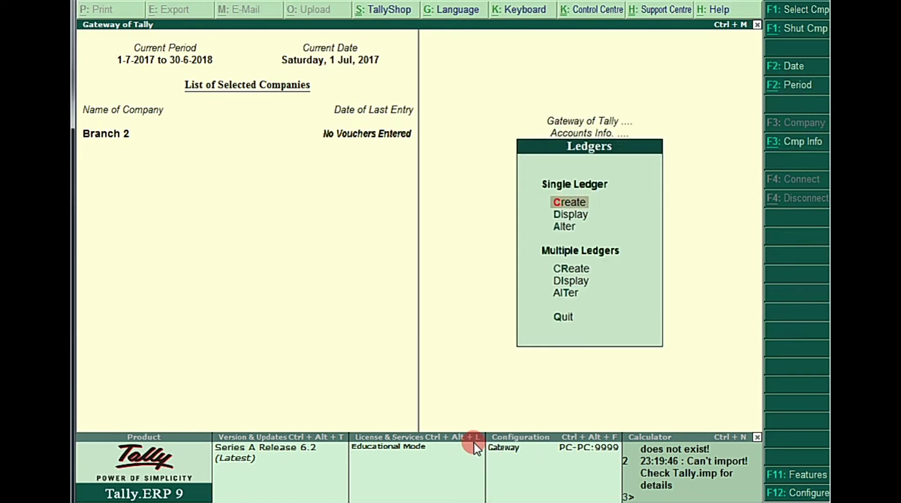
{"action": "key", "text": "Down"}
{"action": "key", "text": "Return"}
{"action": "key", "text": "Down"}
{"action": "key", "text": "Down"}
{"action": "key", "text": "Down"}
{"action": "key", "text": "Down"}
{"action": "key", "text": "Down"}
{"action": "key", "text": "Down"}
{"action": "key", "text": "Down"}
{"action": "key", "text": "Down"}
{"action": "key", "text": "Down"}
{"action": "key", "text": "Down"}
{"action": "key", "text": "Down"}
{"action": "key", "text": "Down"}
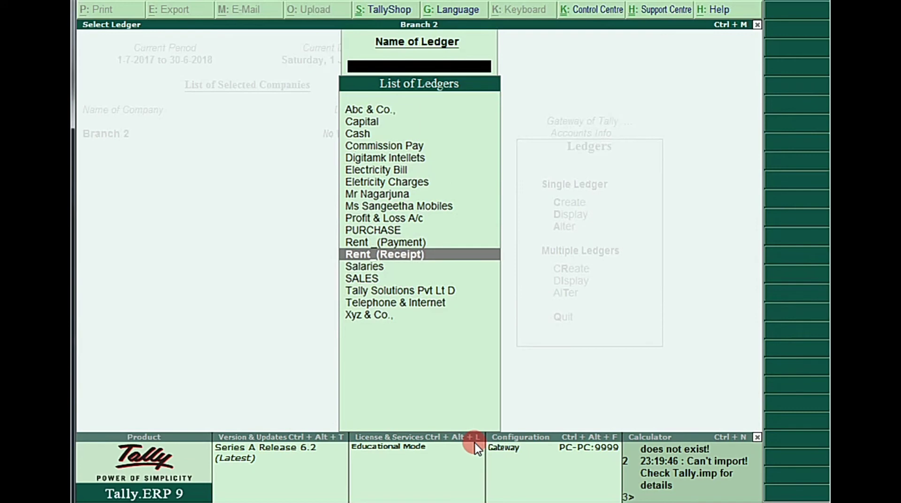
{"action": "key", "text": "Up"}
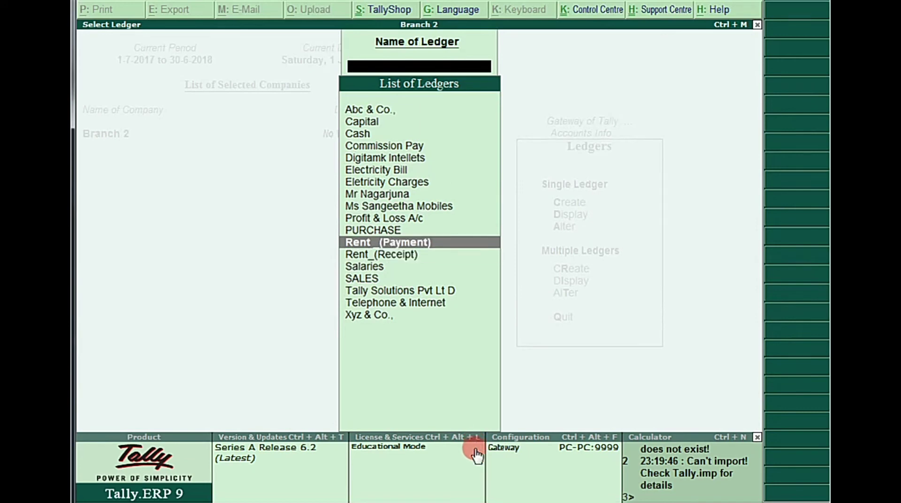
{"action": "key", "text": "Escape"}
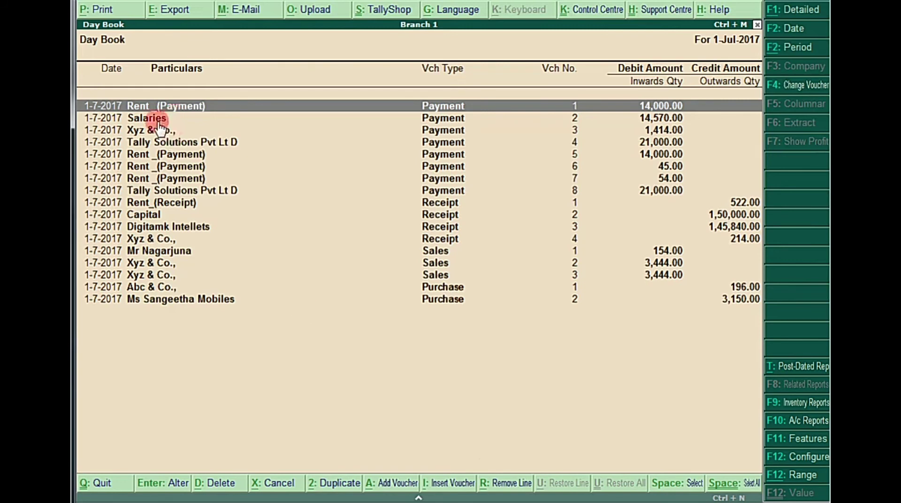
Open Sales voucher No. 1 from Branch 1's Day Book to examine its stock item, and quit without saving.
{"action": "left_click", "coordinate": [430, 251]}
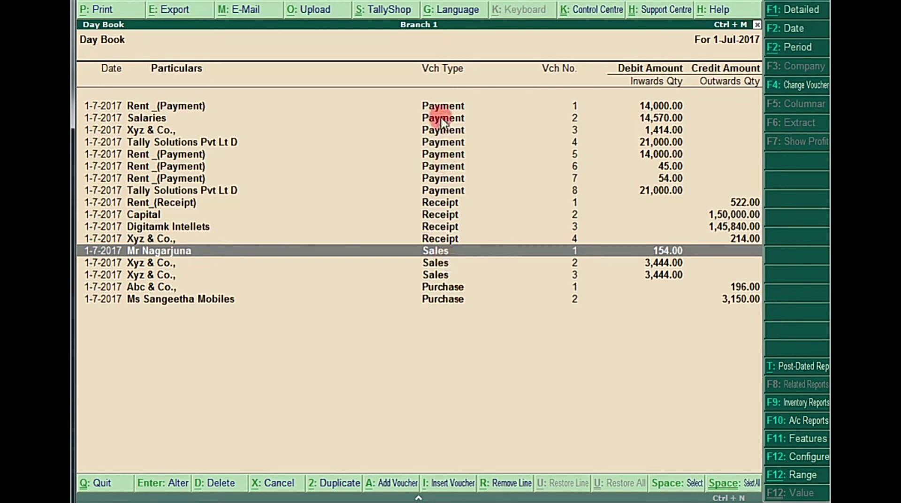
{"action": "key", "text": "Return"}
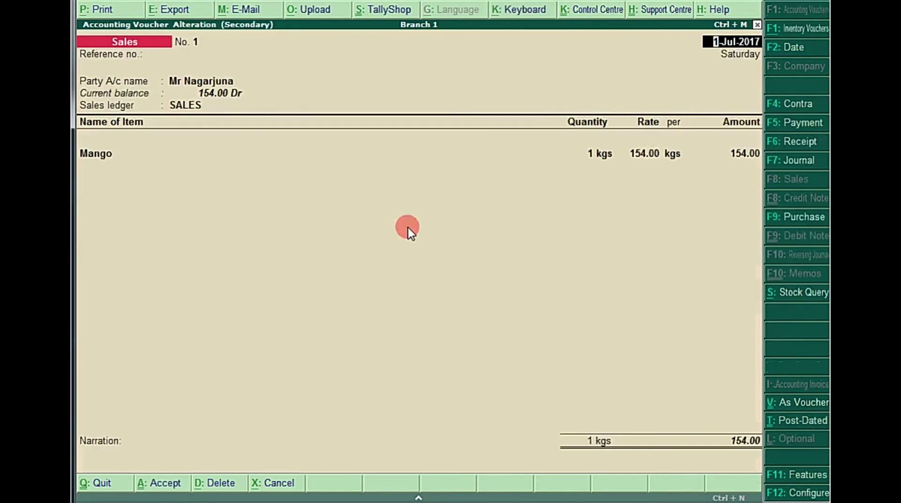
{"action": "left_click", "coordinate": [94, 159]}
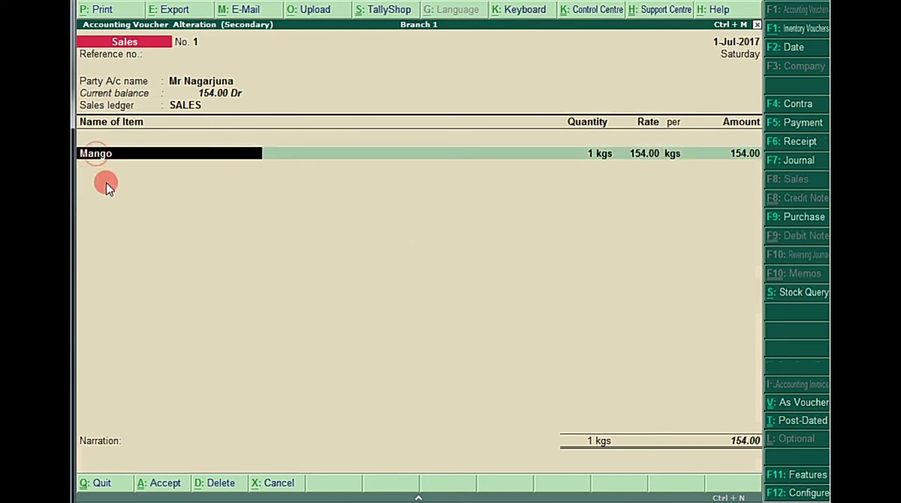
{"action": "left_click", "coordinate": [117, 162]}
{"action": "key", "text": "Escape"}
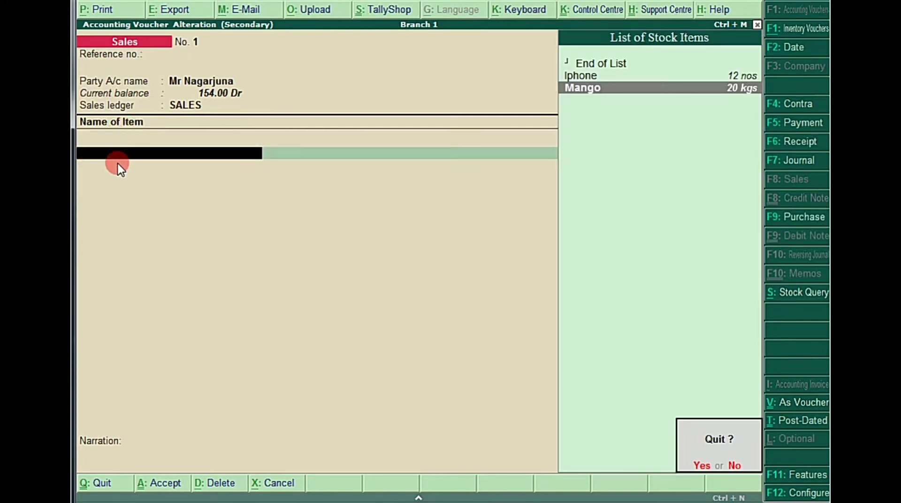
{"action": "key", "text": "y"}
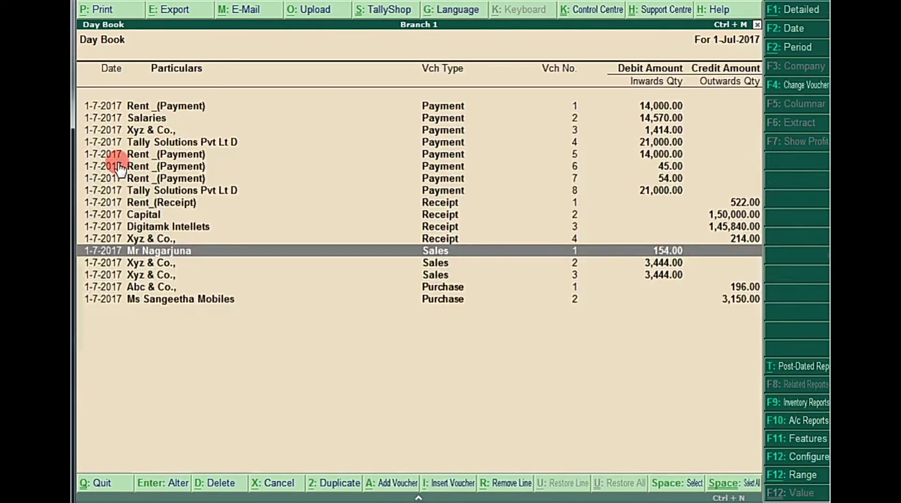
Inspect Purchase vouchers No. 1 and 2 in Branch 1's Day Book without saving, and leave the Day Book.
{"action": "left_click", "coordinate": [416, 288]}
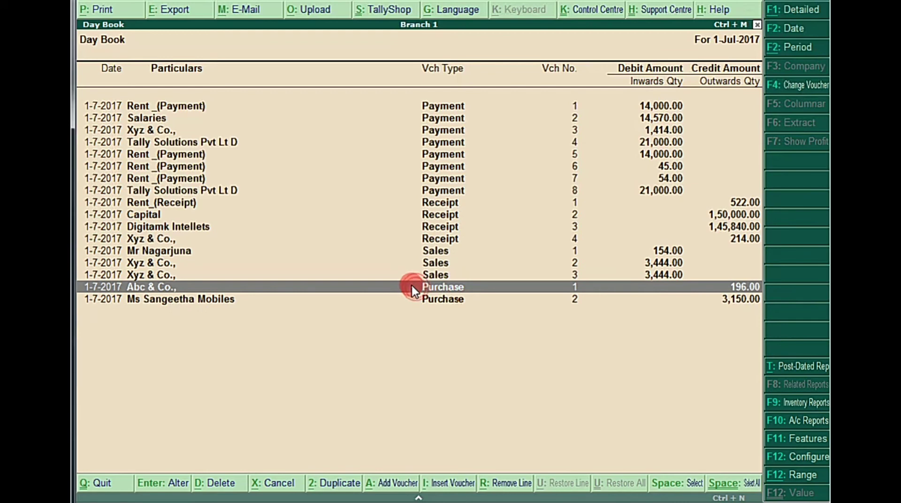
{"action": "left_click", "coordinate": [411, 287]}
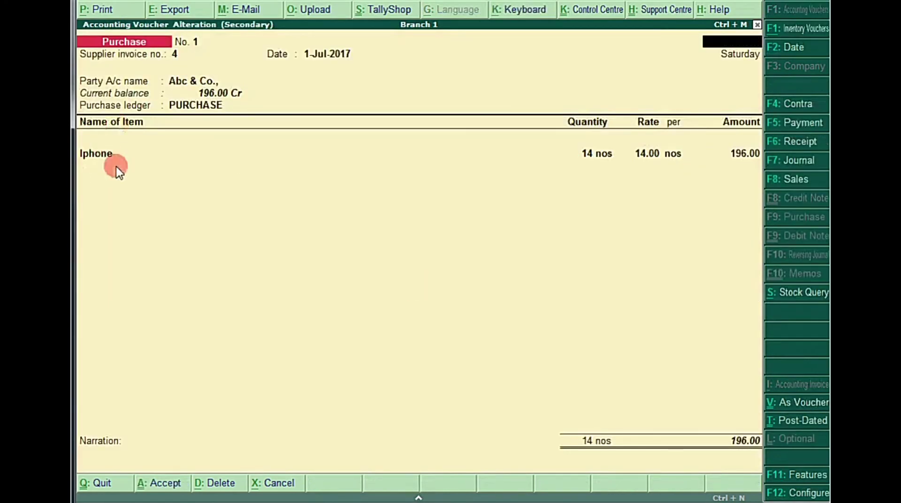
{"action": "key", "text": "Escape"}
{"action": "key", "text": "y"}
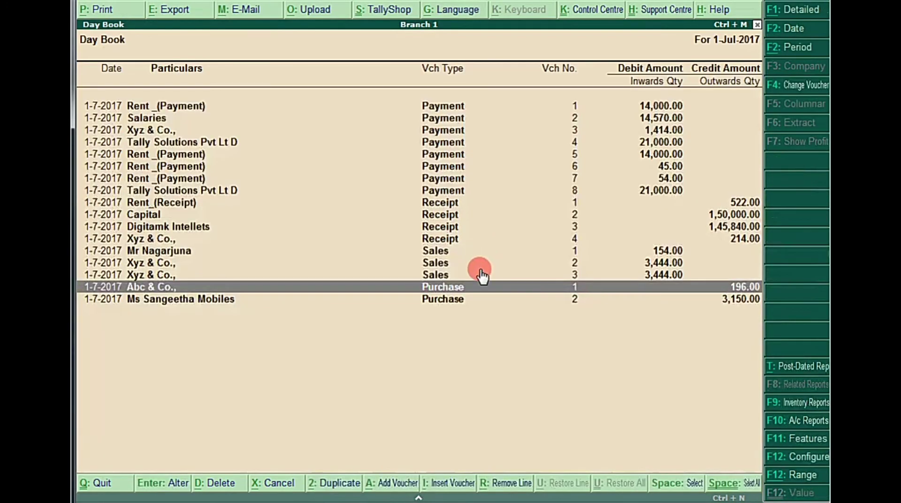
{"action": "double_click", "coordinate": [435, 298]}
{"action": "key", "text": "Escape"}
{"action": "key", "text": "y"}
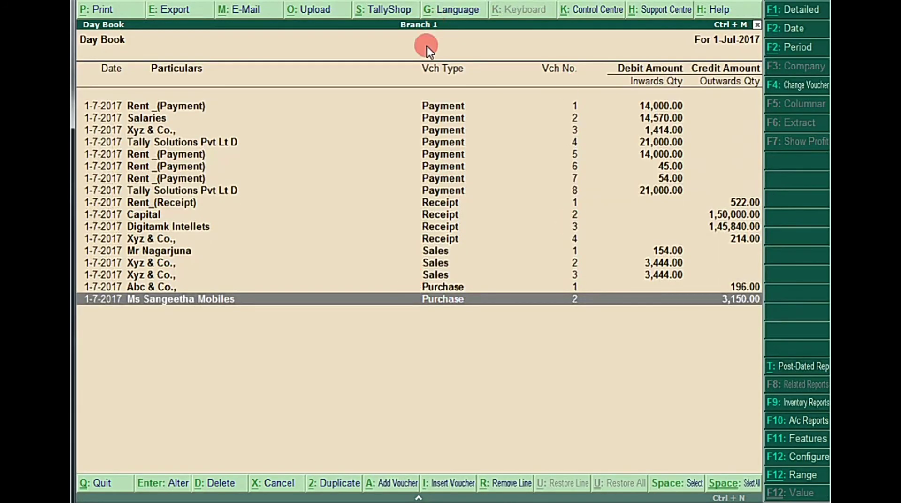
{"action": "key", "text": "Escape"}
{"action": "key", "text": "Escape"}
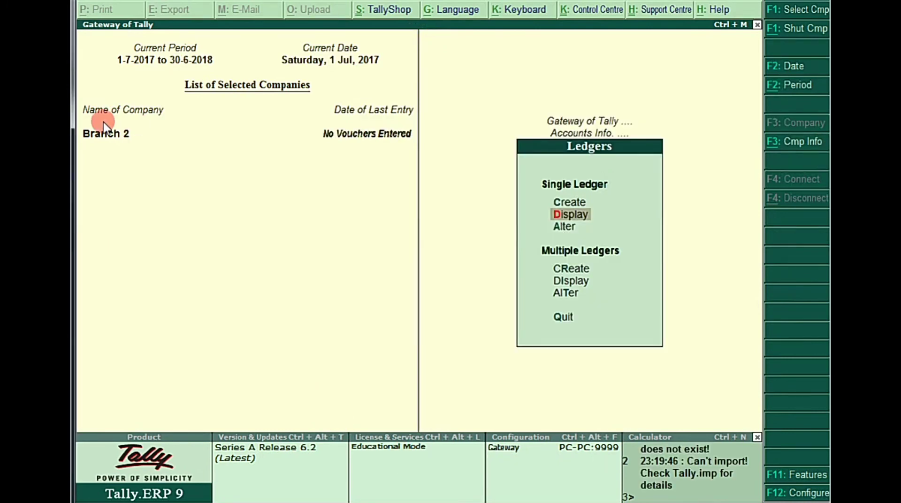
Import the vouchers from 1ST.xml into Branch 2.
{"action": "key", "text": "Escape"}
{"action": "key", "text": "Escape"}
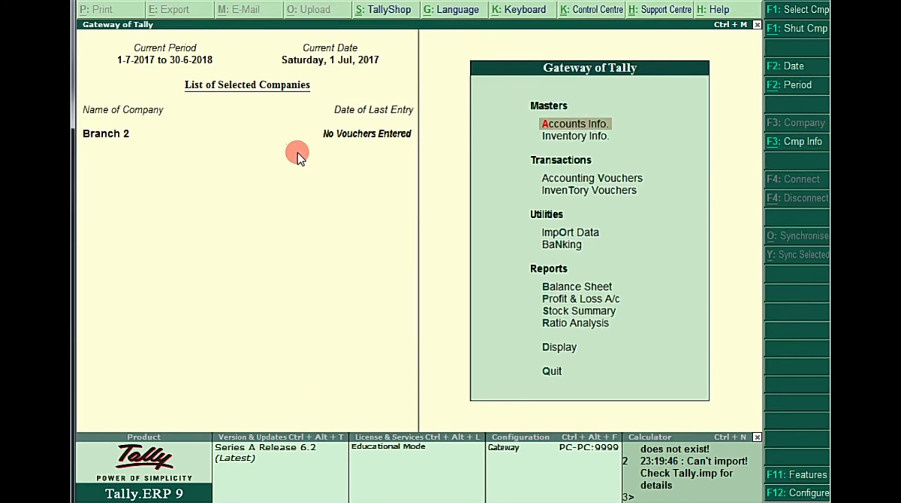
{"action": "key", "text": "Down"}
{"action": "key", "text": "Down"}
{"action": "key", "text": "Down"}
{"action": "key", "text": "Down"}
{"action": "key", "text": "Down"}
{"action": "key", "text": "Up"}
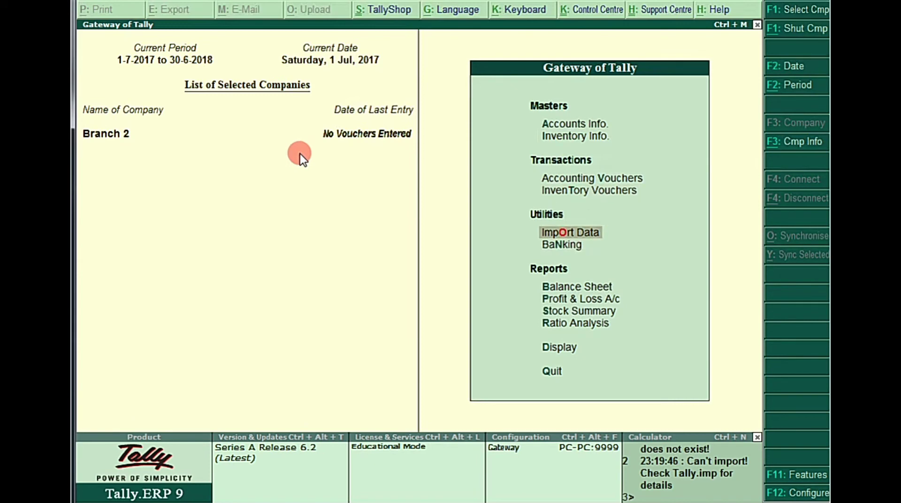
{"action": "key", "text": "Return"}
{"action": "key", "text": "Return"}
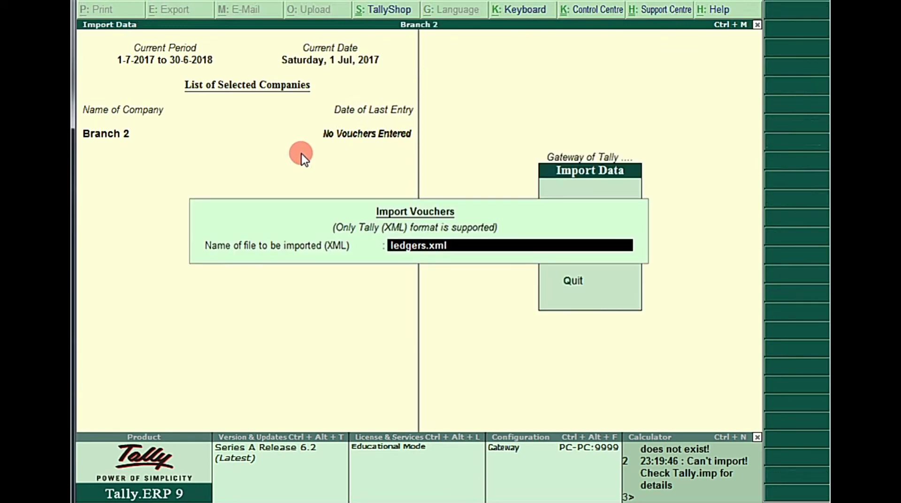
{"action": "type", "text": "1ST"}
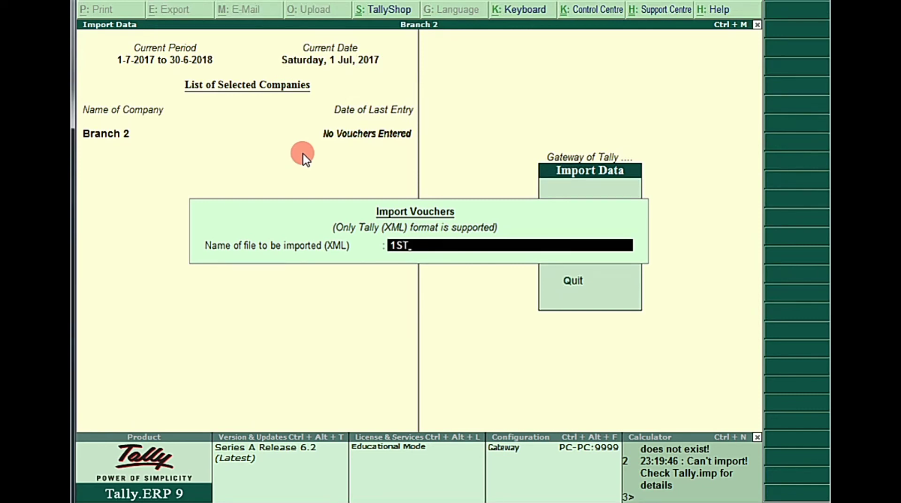
{"action": "type", "text": ".xml"}
{"action": "key", "text": "Return"}
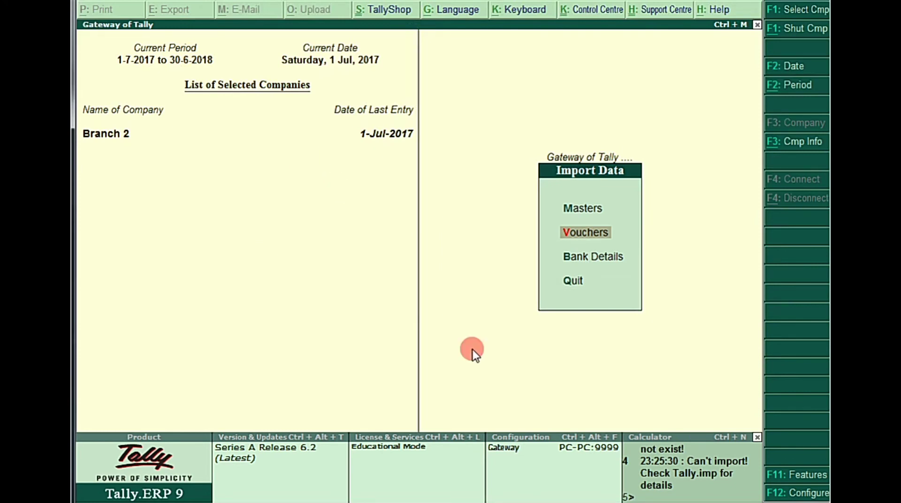
Expand the calculator pane to read the import messages, and leave Import Data.
{"action": "left_click", "coordinate": [699, 478]}
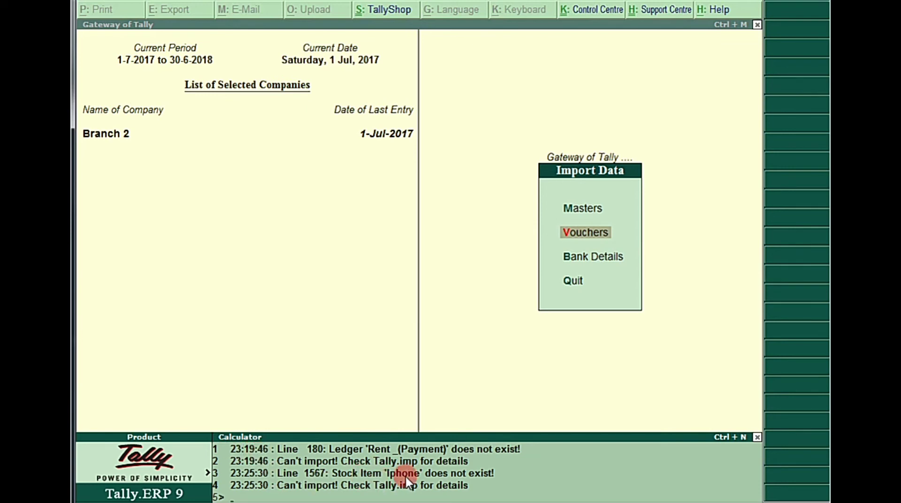
{"action": "left_click", "coordinate": [342, 365]}
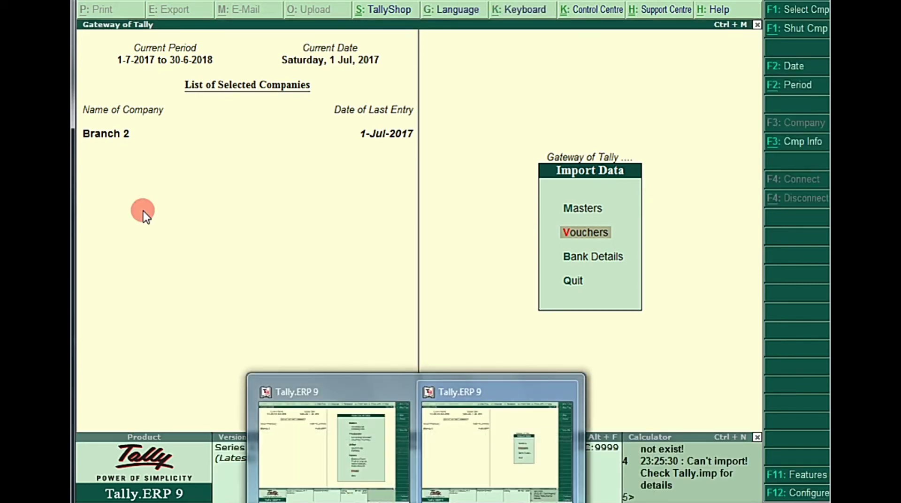
{"action": "key", "text": "Escape"}
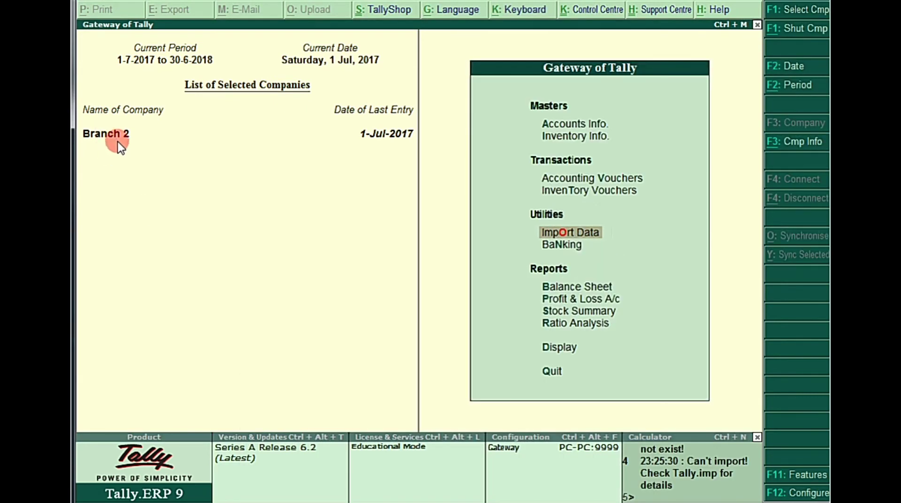
Open Stock Items under Inventory Info. in Branch 2 to check for existing items, and return to the Gateway of Tally.
{"action": "key", "text": "Up"}
{"action": "key", "text": "Up"}
{"action": "key", "text": "Up"}
{"action": "key", "text": "Up"}
{"action": "key", "text": "Down"}
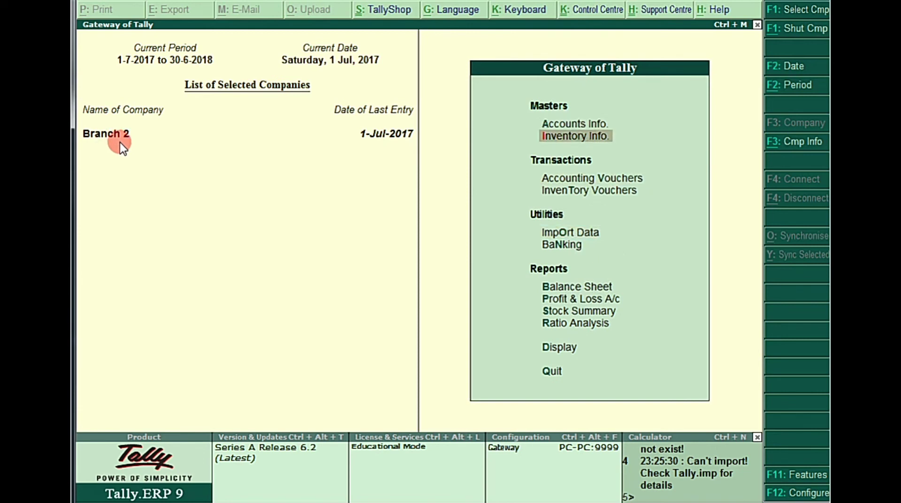
{"action": "key", "text": "Return"}
{"action": "key", "text": "Down"}
{"action": "key", "text": "Return"}
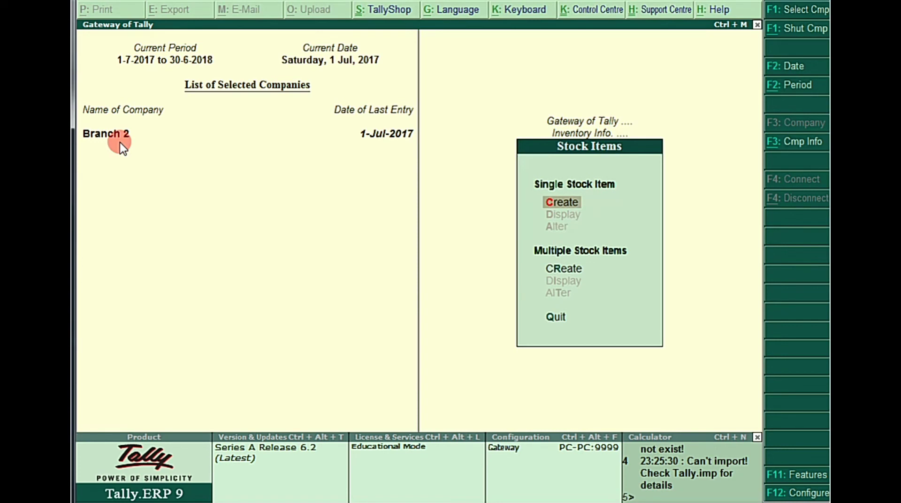
{"action": "key", "text": "Escape"}
{"action": "key", "text": "Escape"}
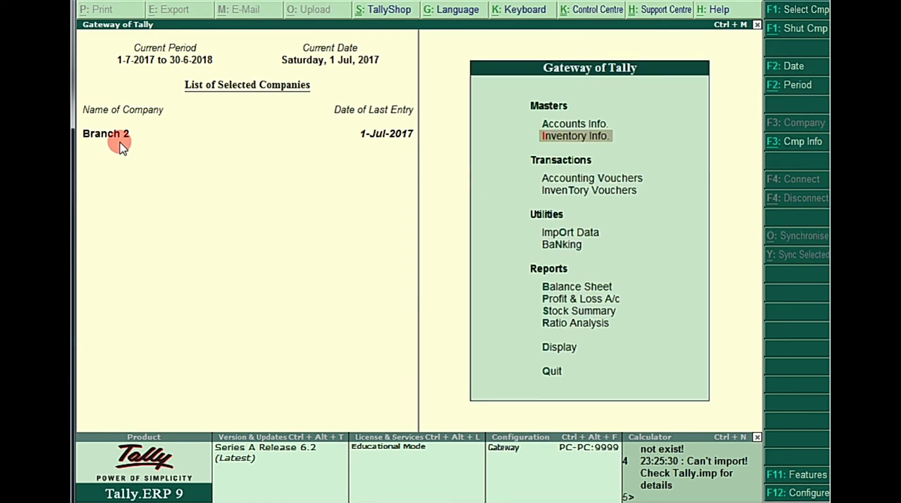
Import the masters from items.xml into Branch 2 with Ignore Duplicates for existing entries, and return to the Gateway of Tally.
{"action": "key", "text": "Down"}
{"action": "key", "text": "Down"}
{"action": "key", "text": "Down"}
{"action": "key", "text": "Down"}
{"action": "key", "text": "Up"}
{"action": "key", "text": "Return"}
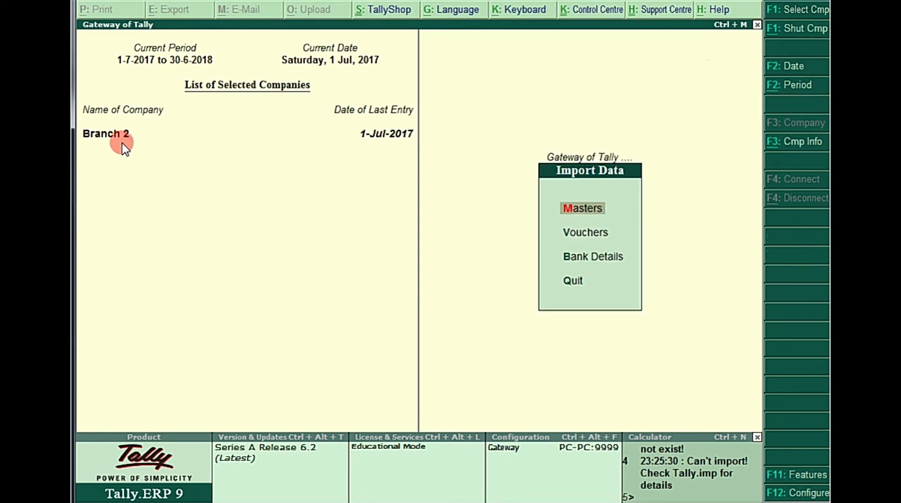
{"action": "key", "text": "Return"}
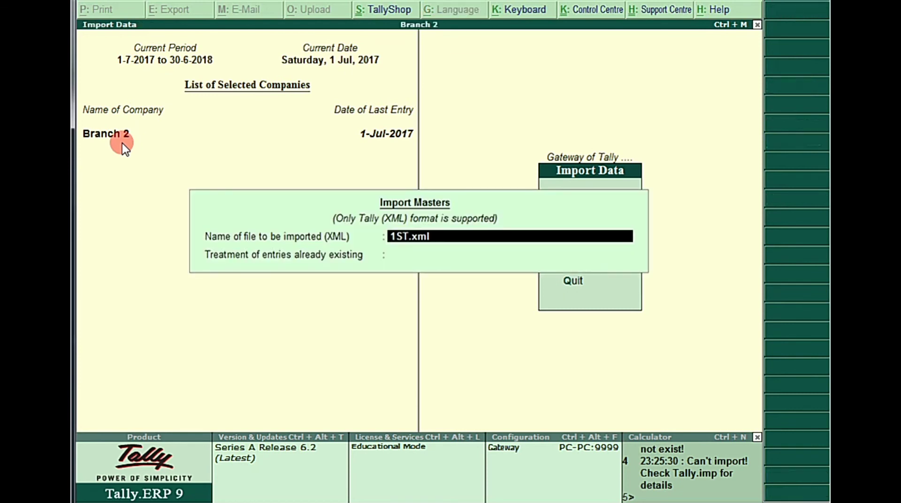
{"action": "key", "text": "BackSpace"}
{"action": "type", "text": "items.xml"}
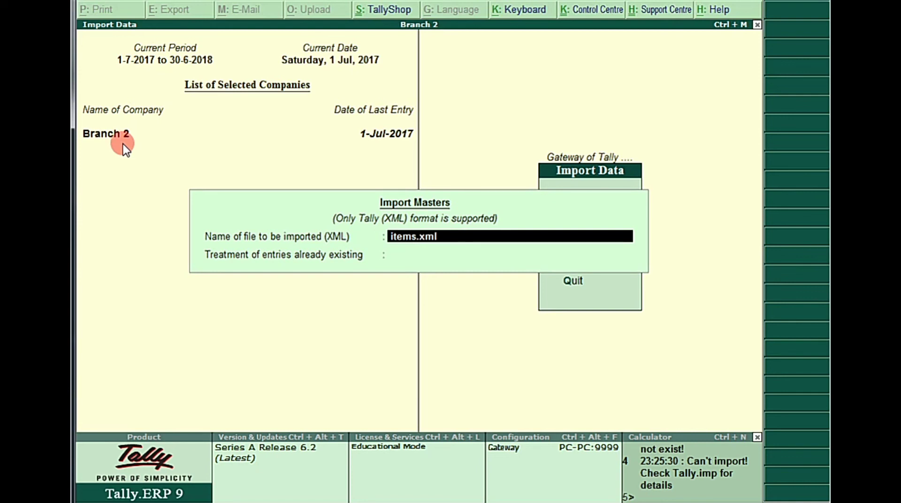
{"action": "key", "text": "Return"}
{"action": "key", "text": "Down"}
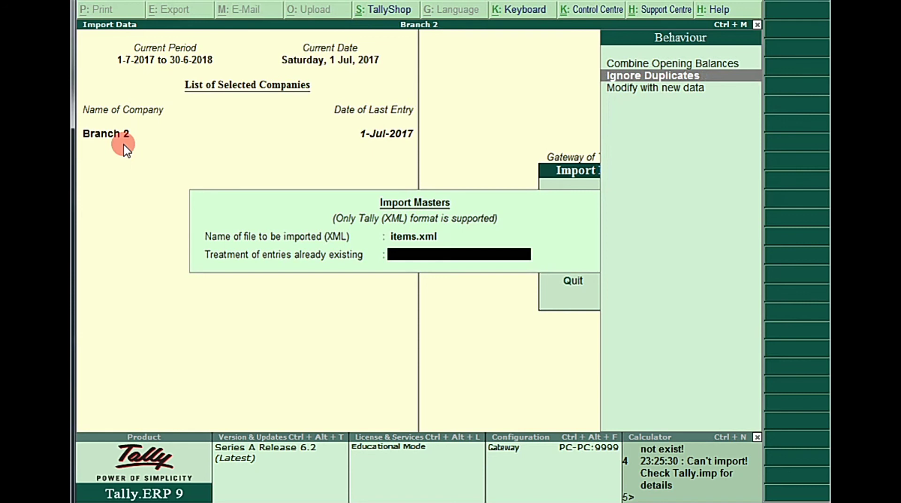
{"action": "key", "text": "Return"}
{"action": "key", "text": "Escape"}
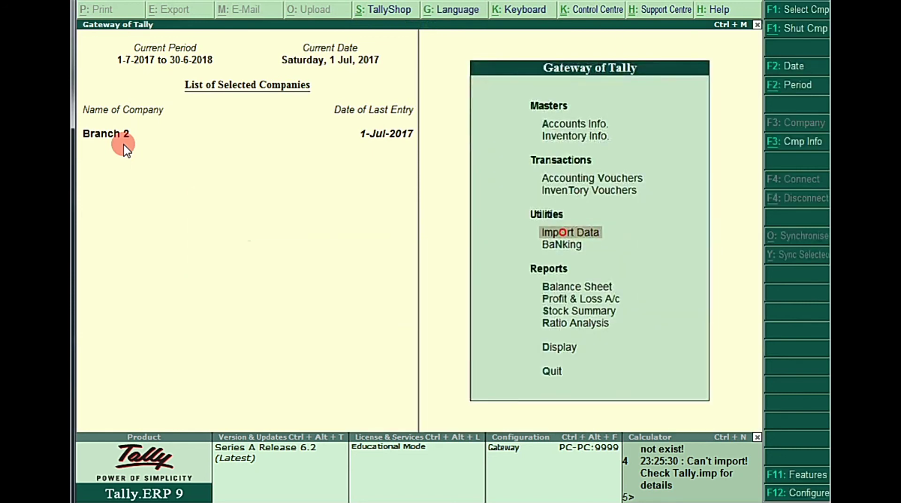
Open Inventory Info. in Branch 2 to look for the stock items, and return to the Gateway of Tally.
{"action": "key", "text": "Up"}
{"action": "key", "text": "Up"}
{"action": "key", "text": "Up"}
{"action": "key", "text": "Return"}
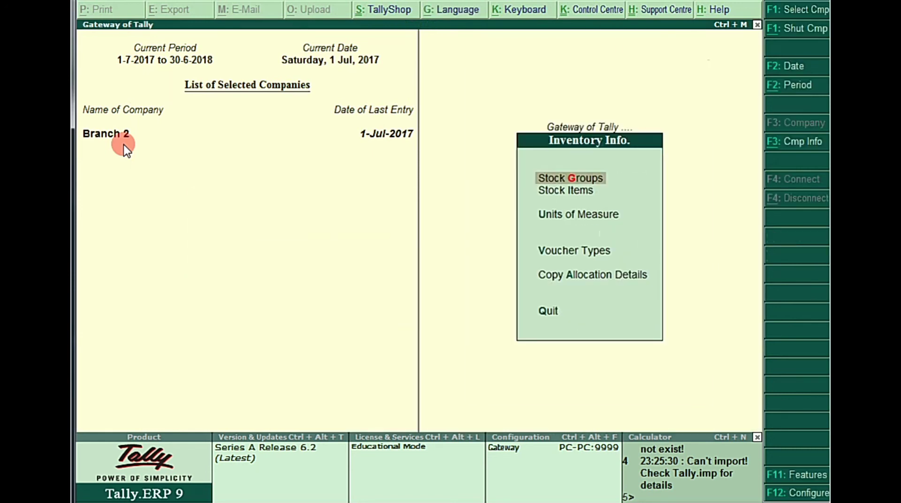
{"action": "key", "text": "Down"}
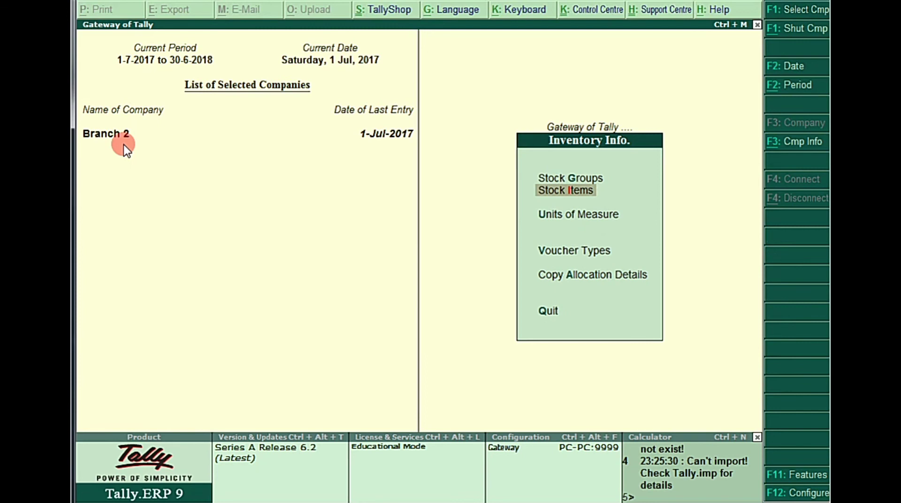
{"action": "key", "text": "Escape"}
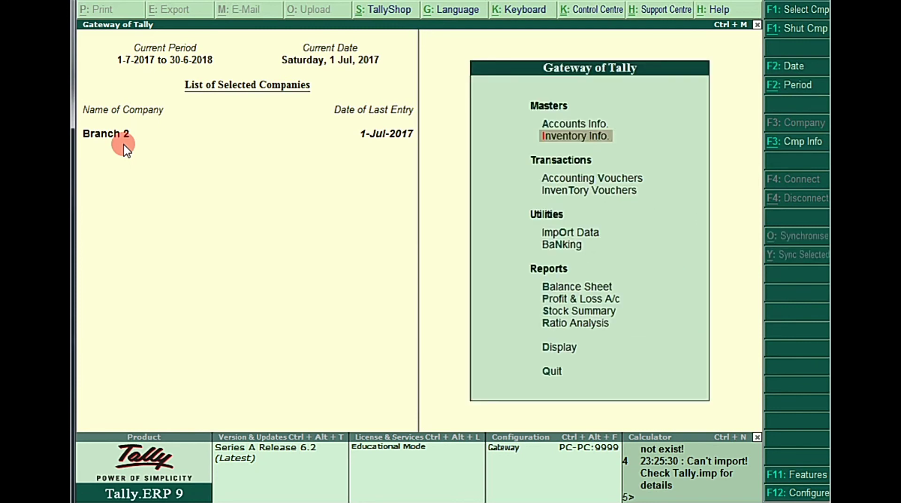
Open Branch 2's Day Book and examine which payment and receipt vouchers it contains for 1-Jul-2017.
{"action": "key", "text": "d"}
{"action": "key", "text": "y"}
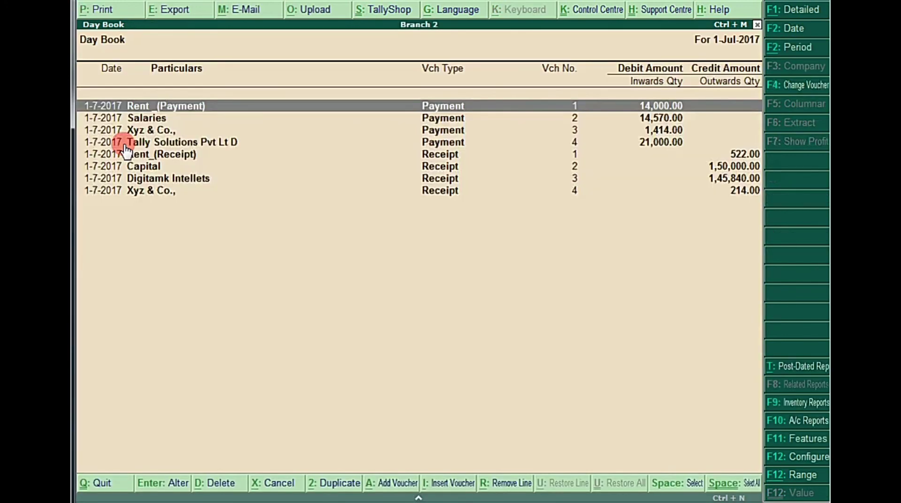
{"action": "key", "text": "Down"}
{"action": "key", "text": "Down"}
{"action": "key", "text": "Down"}
{"action": "key", "text": "Down"}
{"action": "key", "text": "Down"}
{"action": "key", "text": "Down"}
{"action": "key", "text": "Down"}
{"action": "key", "text": "Up"}
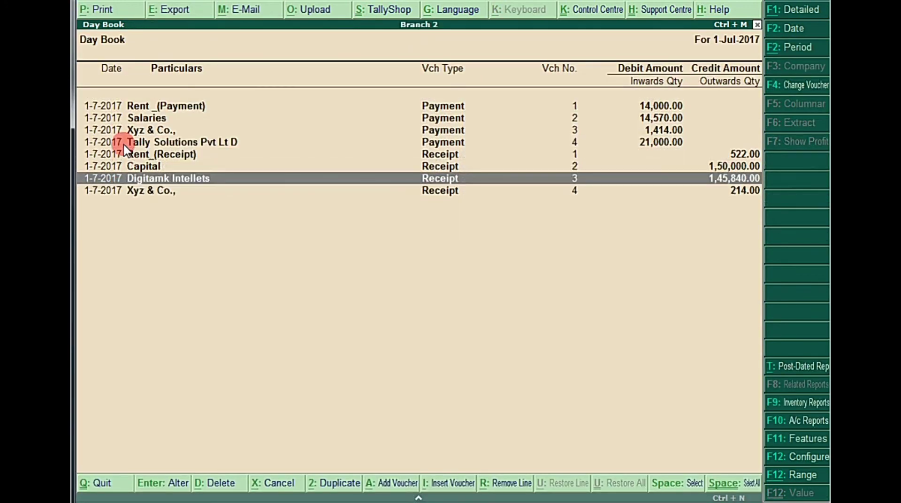
{"action": "key", "text": "Home"}
{"action": "key", "text": "Down"}
{"action": "key", "text": "End"}
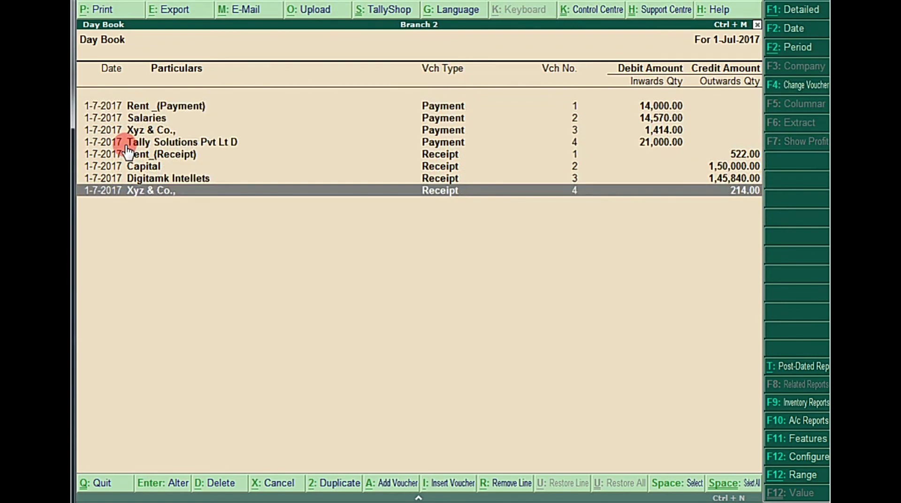
Switch to Branch 1 and open its Day Book for comparison, and return to Branch 2's Gateway of Tally.
{"action": "key", "text": "Escape"}
{"action": "key", "text": "Escape"}
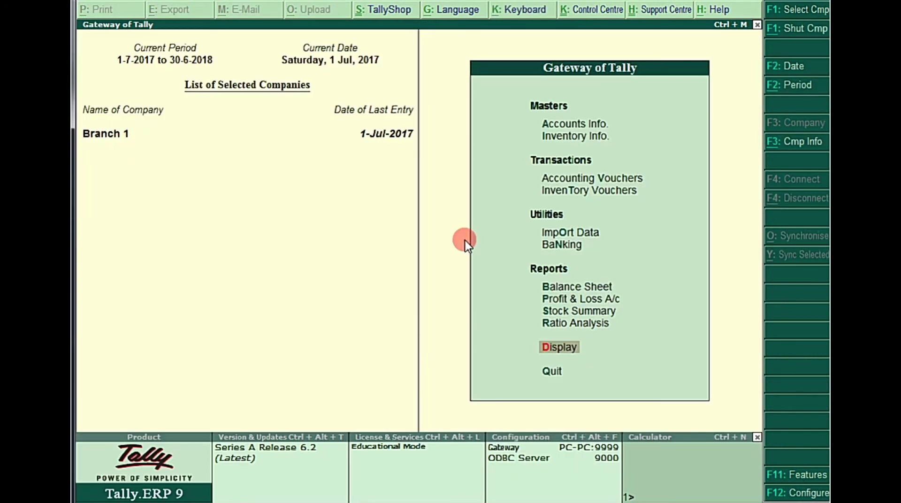
{"action": "key", "text": "Return"}
{"action": "key", "text": "y"}
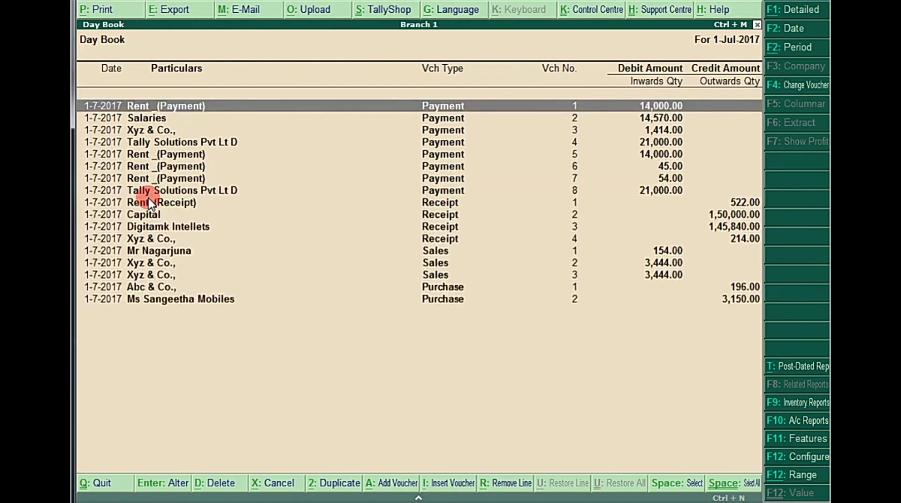
{"action": "left_click", "coordinate": [421, 234]}
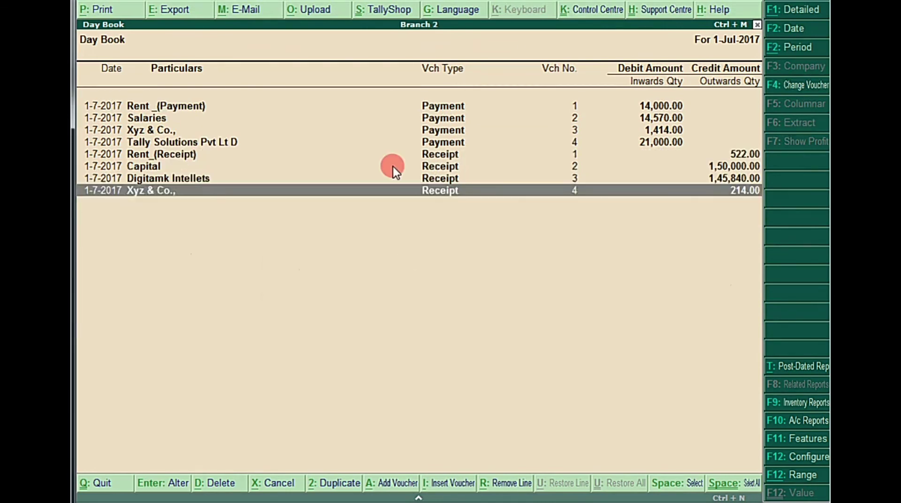
{"action": "key", "text": "Escape"}
{"action": "key", "text": "Escape"}
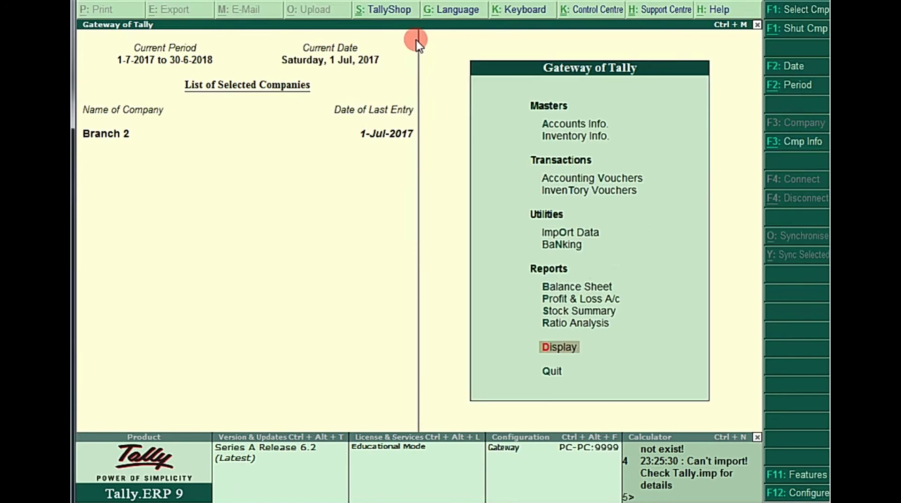
Display the list of single stock items in Branch 2 to check the imported items, and return to the Gateway of Tally.
{"action": "key", "text": "Up"}
{"action": "key", "text": "Down"}
{"action": "key", "text": "Down"}
{"action": "key", "text": "Down"}
{"action": "key", "text": "Down"}
{"action": "key", "text": "Return"}
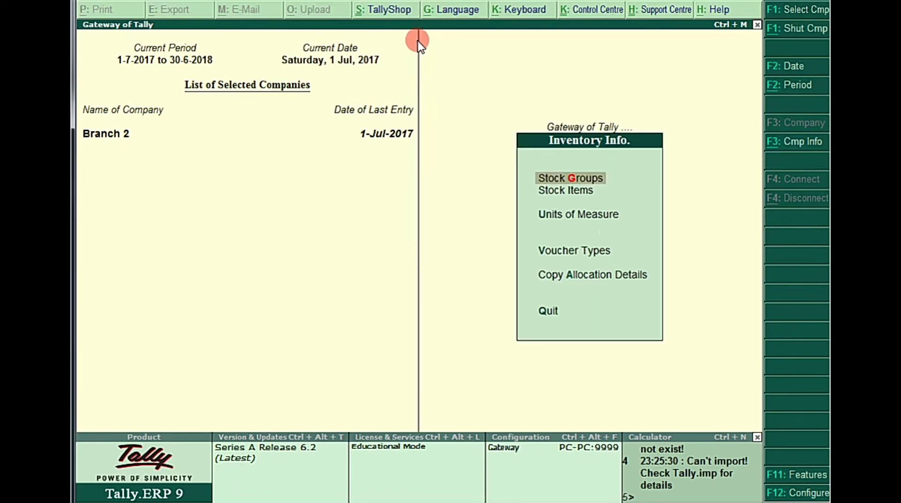
{"action": "key", "text": "Down"}
{"action": "key", "text": "Return"}
{"action": "key", "text": "Down"}
{"action": "key", "text": "Return"}
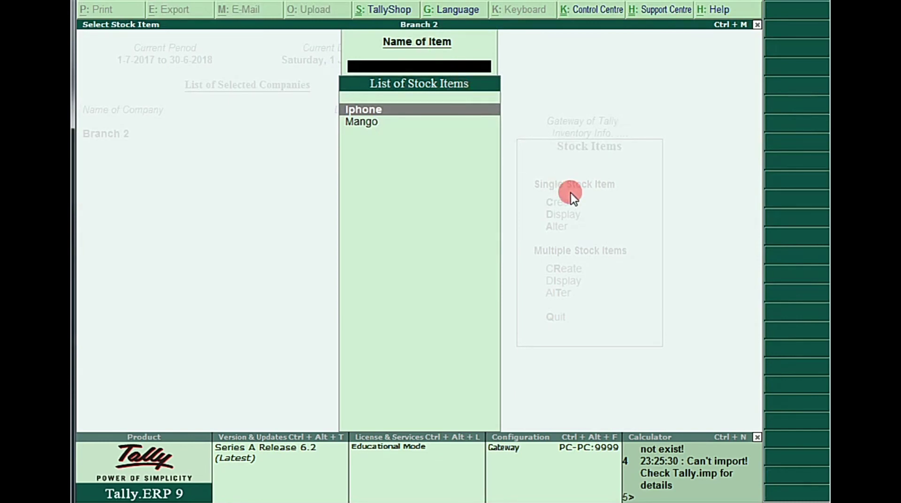
{"action": "key", "text": "Escape"}
{"action": "key", "text": "Escape"}
{"action": "key", "text": "Escape"}
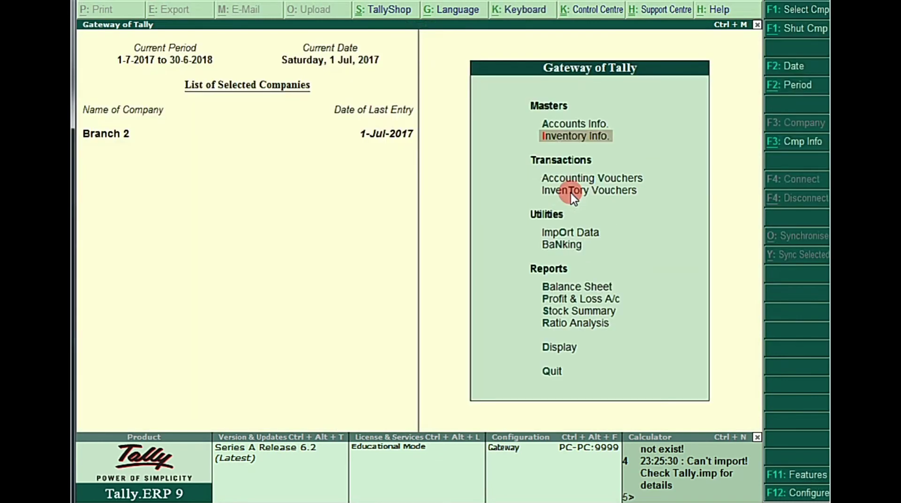
Recheck the voucher list in Branch 2's Day Book down to its last entry, and leave the report.
{"action": "key", "text": "d"}
{"action": "key", "text": "a"}
{"action": "key", "text": "Down"}
{"action": "key", "text": "Down"}
{"action": "key", "text": "Down"}
{"action": "key", "text": "Down"}
{"action": "key", "text": "Down"}
{"action": "key", "text": "Down"}
{"action": "key", "text": "Down"}
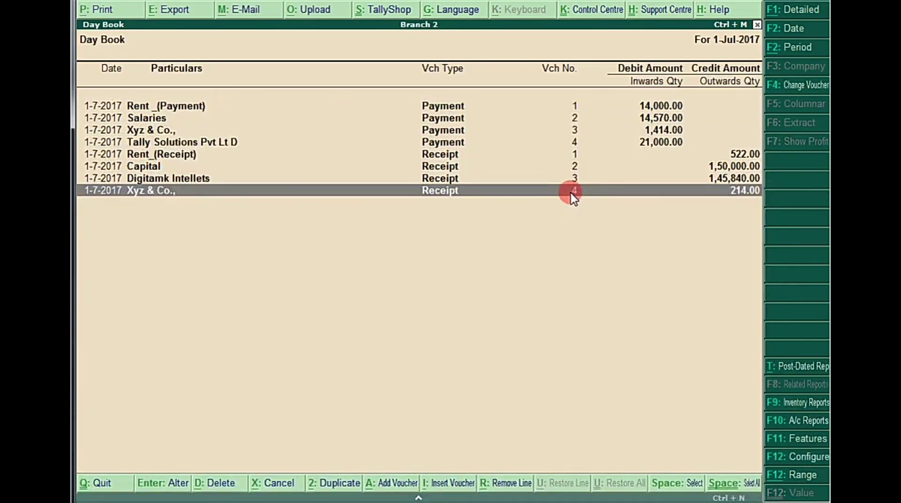
{"action": "key", "text": "Escape"}
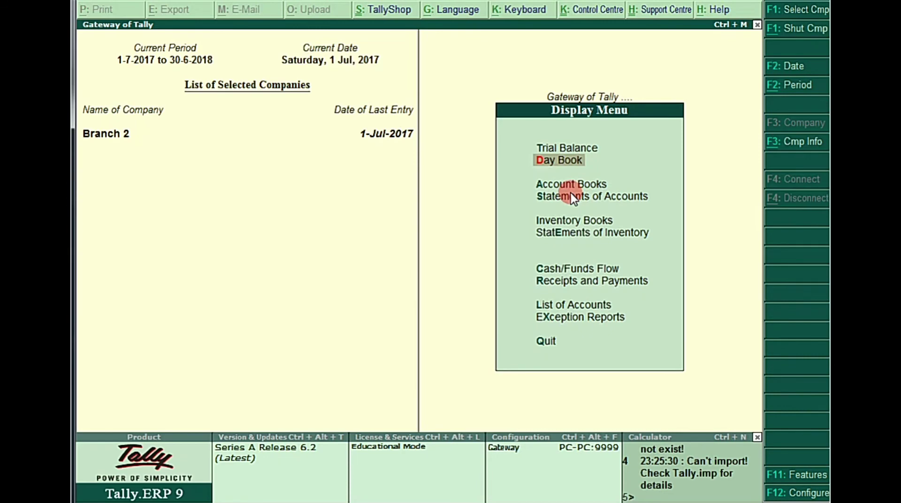
{"action": "key", "text": "Escape"}
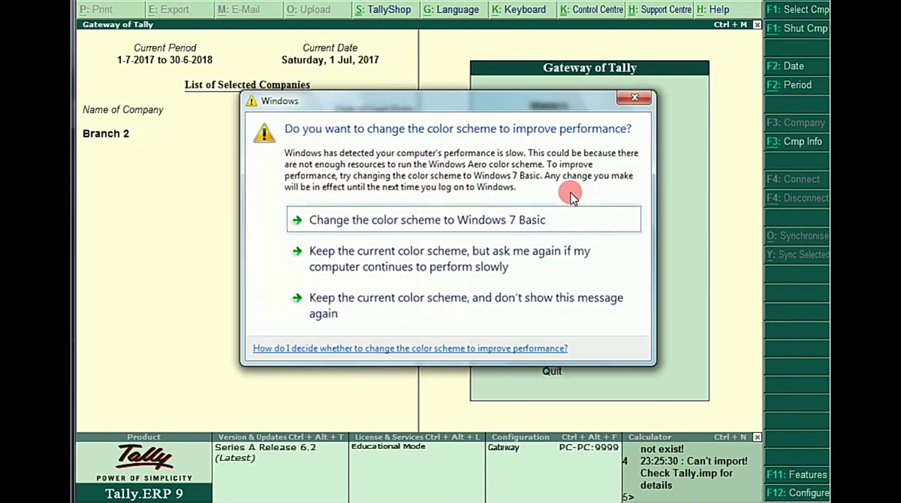
Keep the current Windows color scheme and stop the performance message from being shown again.
{"action": "key", "text": "Down"}
{"action": "key", "text": "Down"}
{"action": "key", "text": "Return"}
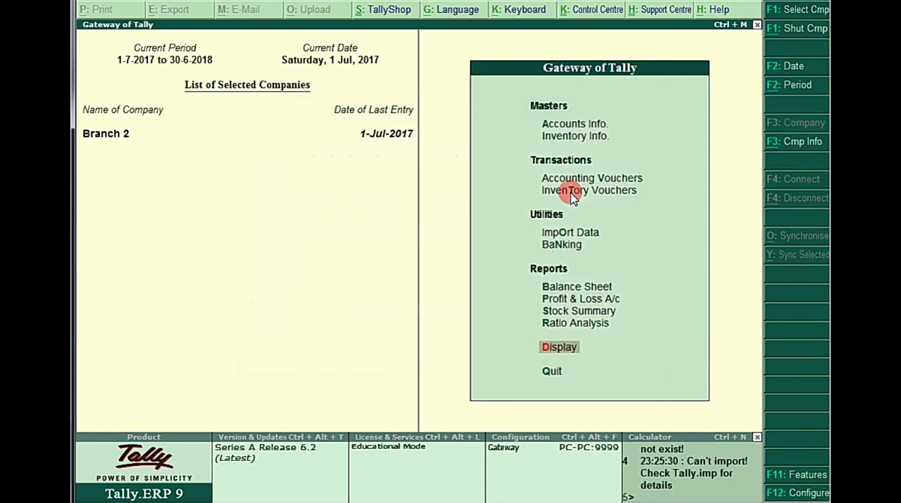
Import the vouchers from 1ST.xml into Branch 2 again.
{"action": "key", "text": "Down"}
{"action": "key", "text": "Up"}
{"action": "key", "text": "Up"}
{"action": "key", "text": "Up"}
{"action": "key", "text": "Up"}
{"action": "key", "text": "Up"}
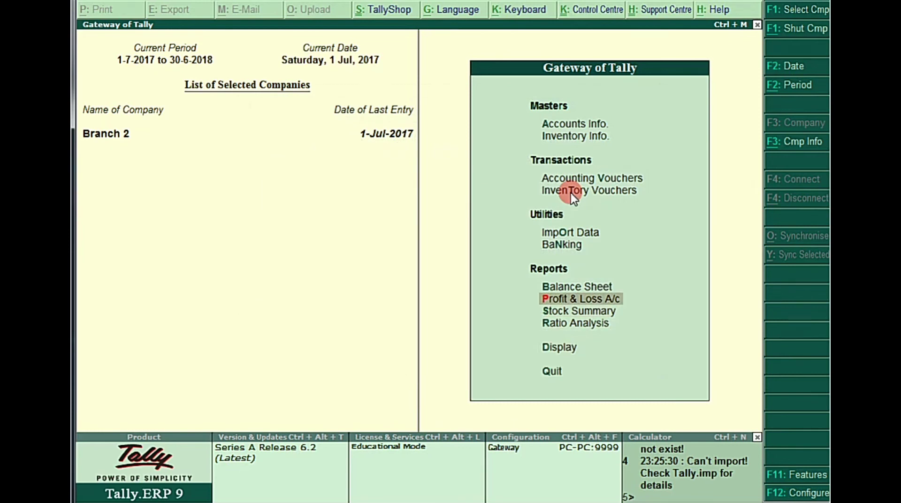
{"action": "key", "text": "Down"}
{"action": "key", "text": "Up"}
{"action": "key", "text": "Up"}
{"action": "key", "text": "Return"}
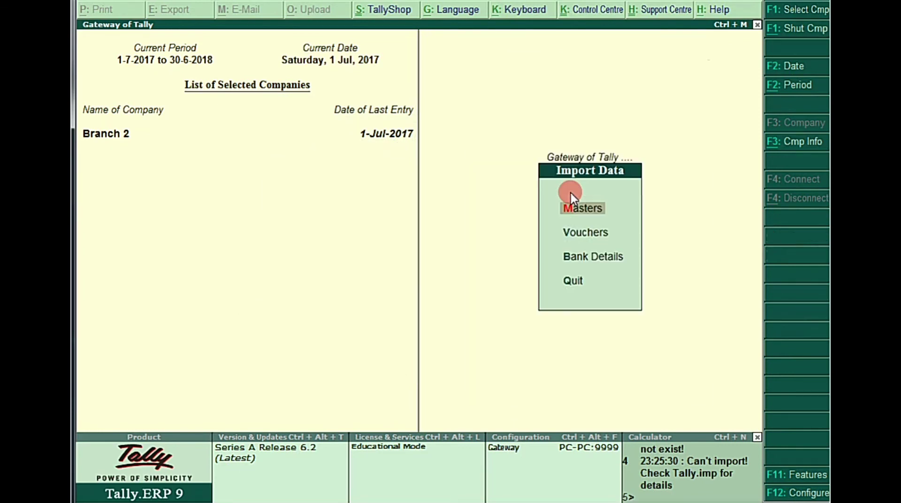
{"action": "key", "text": "Down"}
{"action": "key", "text": "Return"}
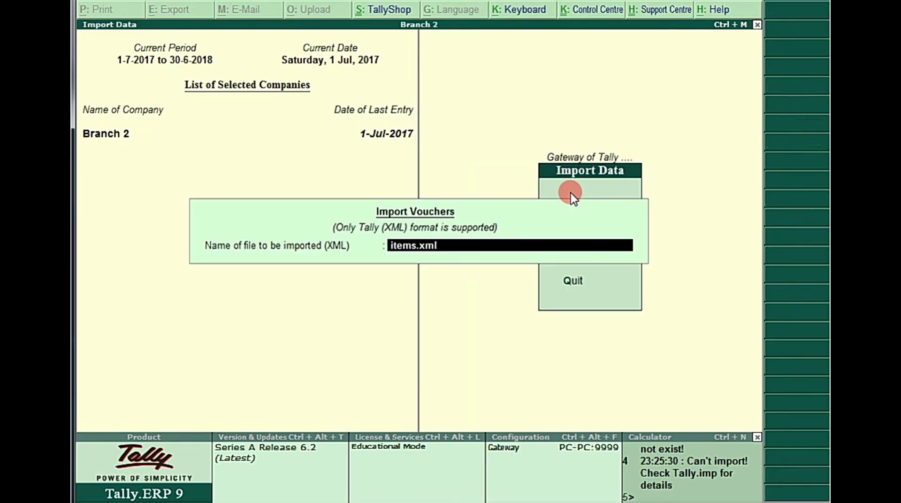
{"action": "type", "text": "1ST.xml"}
{"action": "key", "text": "Return"}
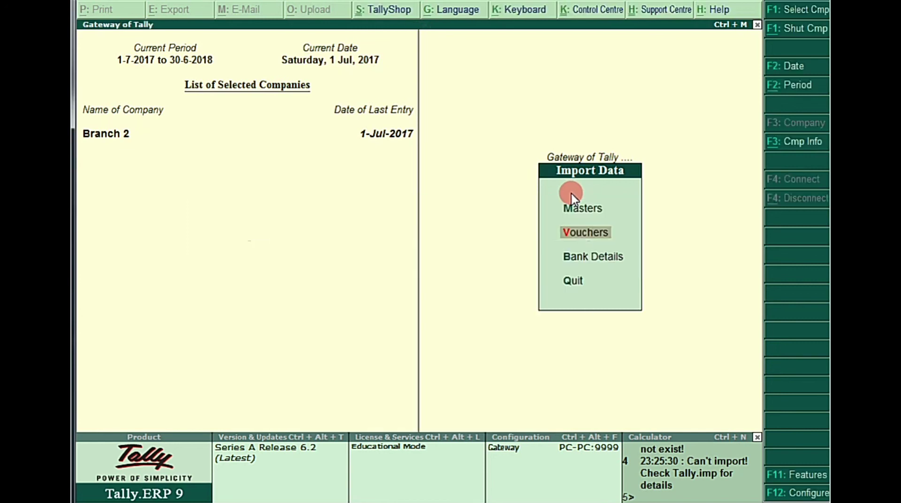
Leave Import Data and open Branch 2's Day Book to go through the full list of imported vouchers.
{"action": "key", "text": "Escape"}
{"action": "key", "text": "Down"}
{"action": "key", "text": "Down"}
{"action": "key", "text": "Down"}
{"action": "key", "text": "Down"}
{"action": "key", "text": "Down"}
{"action": "key", "text": "Down"}
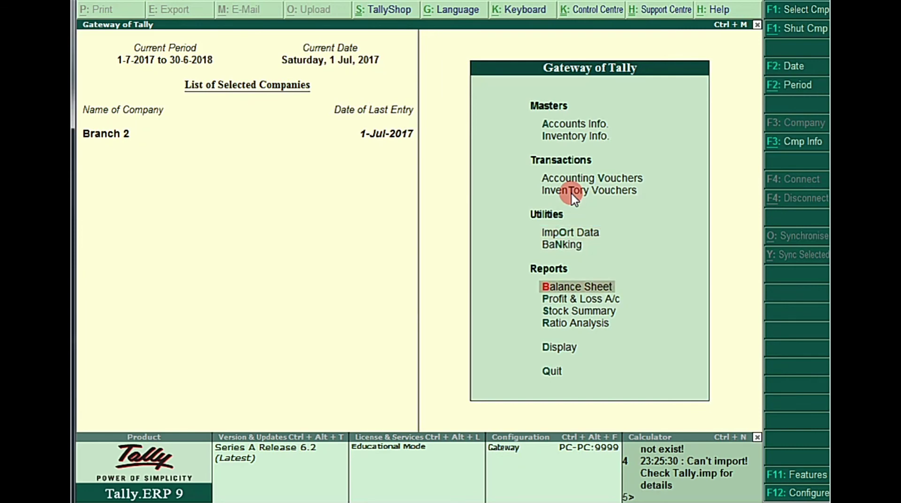
{"action": "key", "text": "Return"}
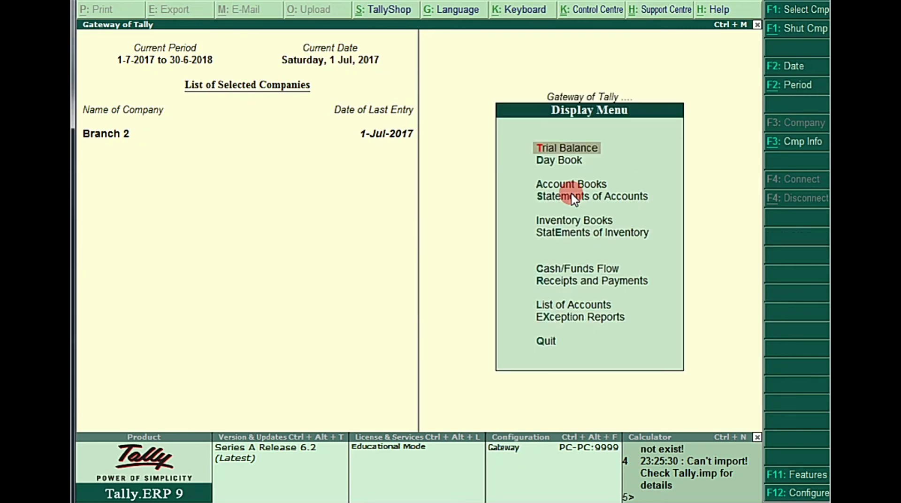
{"action": "key", "text": "Down"}
{"action": "key", "text": "Return"}
{"action": "key", "text": "Down"}
{"action": "key", "text": "Down"}
{"action": "key", "text": "Down"}
{"action": "key", "text": "Down"}
{"action": "key", "text": "Down"}
{"action": "key", "text": "Down"}
{"action": "key", "text": "Down"}
{"action": "key", "text": "Down"}
{"action": "key", "text": "Down"}
{"action": "key", "text": "Down"}
{"action": "key", "text": "Down"}
{"action": "key", "text": "Down"}
{"action": "key", "text": "Down"}
{"action": "key", "text": "Down"}
{"action": "key", "text": "Down"}
{"action": "key", "text": "Down"}
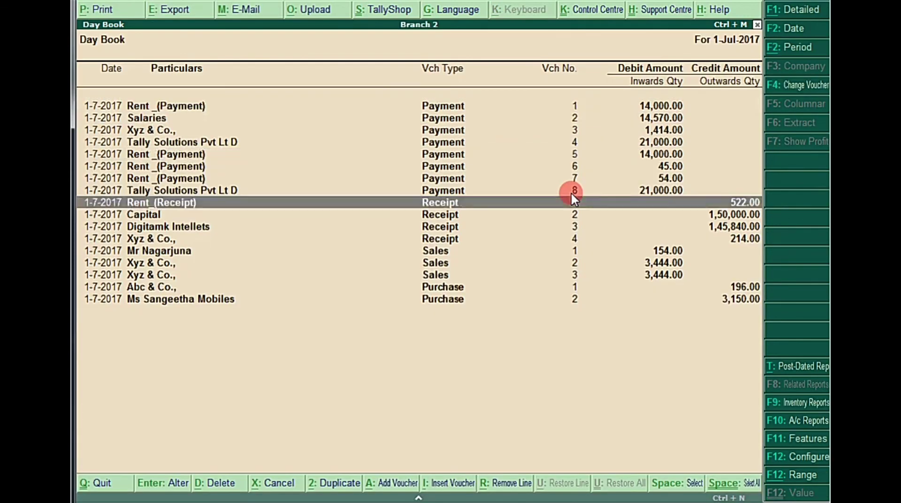
Examine the Sales and Purchase vouchers at the end of Branch 2's Day Book.
{"action": "key", "text": "Up"}
{"action": "key", "text": "Up"}
{"action": "key", "text": "Up"}
{"action": "key", "text": "Up"}
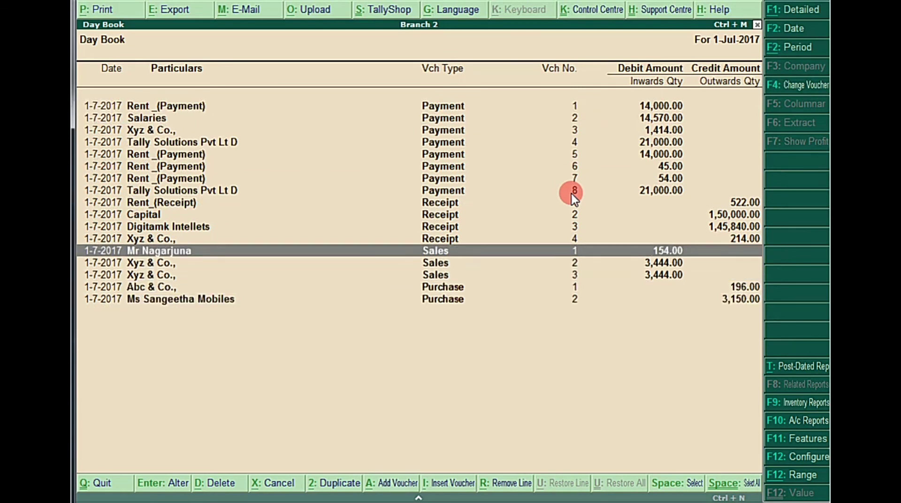
{"action": "key", "text": "Up"}
{"action": "key", "text": "Down"}
{"action": "key", "text": "Down"}
{"action": "key", "text": "Down"}
{"action": "key", "text": "Down"}
{"action": "key", "text": "Up"}
{"action": "key", "text": "Up"}
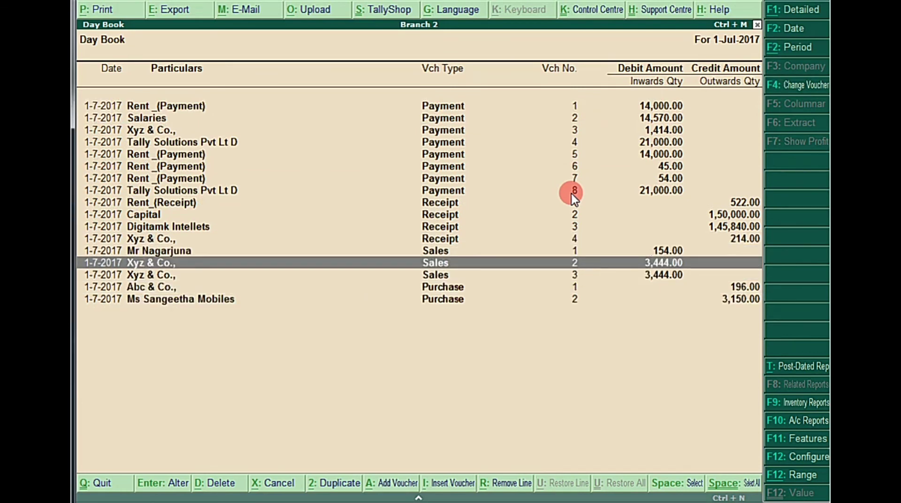
{"action": "key", "text": "Up"}
{"action": "key", "text": "Down"}
{"action": "key", "text": "Down"}
{"action": "key", "text": "Down"}
{"action": "key", "text": "Down"}
{"action": "key", "text": "Up"}
{"action": "key", "text": "Up"}
{"action": "key", "text": "Up"}
{"action": "key", "text": "Up"}
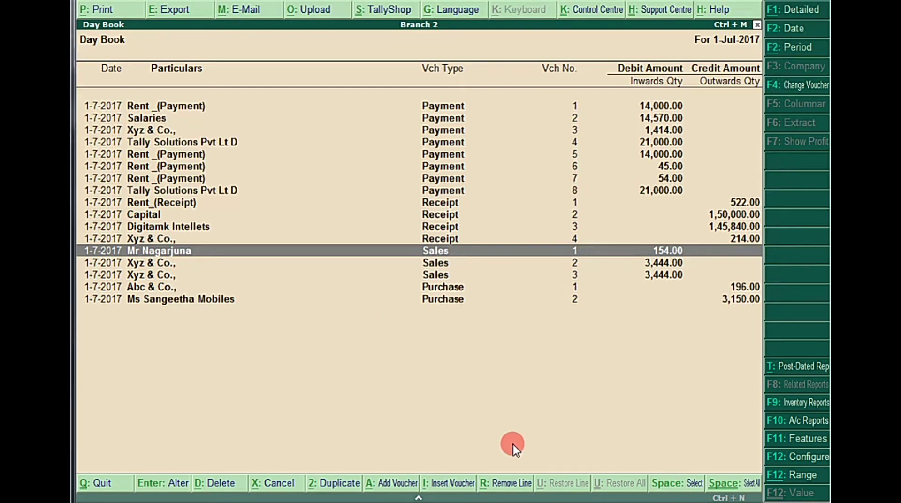
{"action": "left_click", "coordinate": [708, 502]}
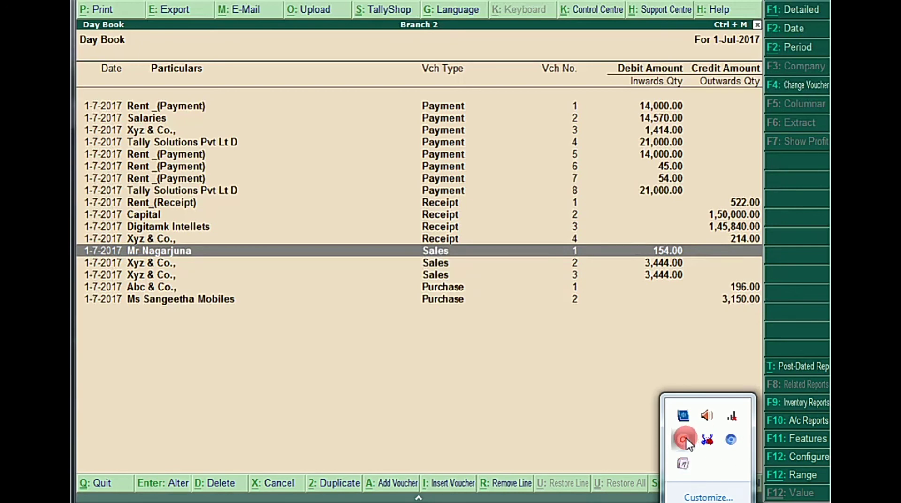